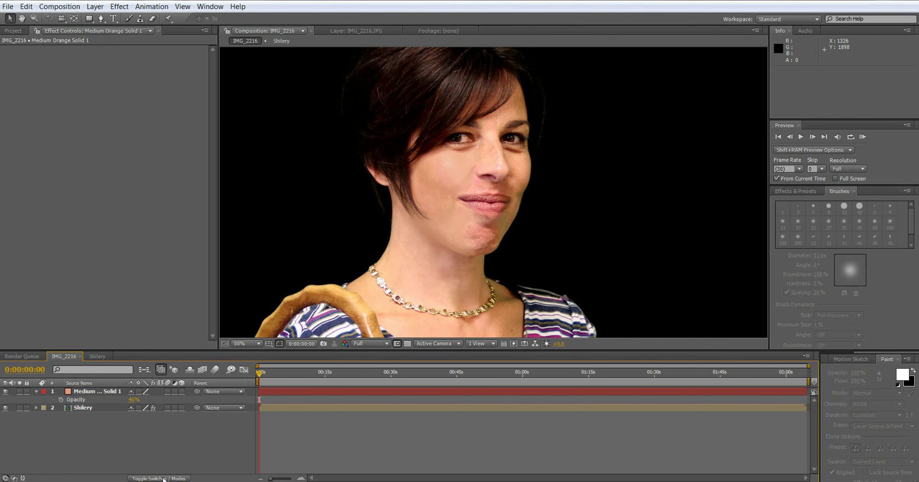
Step: Duplicate the masked orange solid layer that covers the cheek
{"action": "key", "text": "period"}
{"action": "key", "text": "period"}
{"action": "key", "text": "h"}
{"action": "left_click_drag", "start_coordinate": [343, 151], "coordinate": [566, 199]}
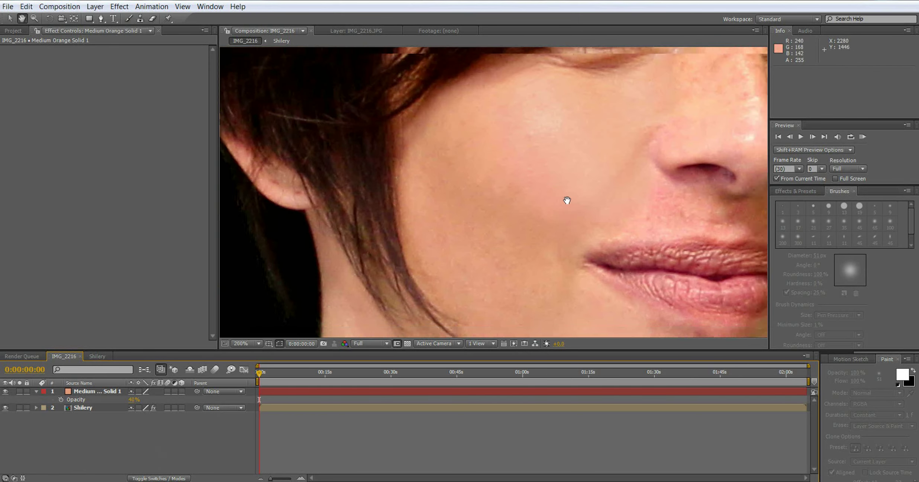
{"action": "key", "text": "v"}
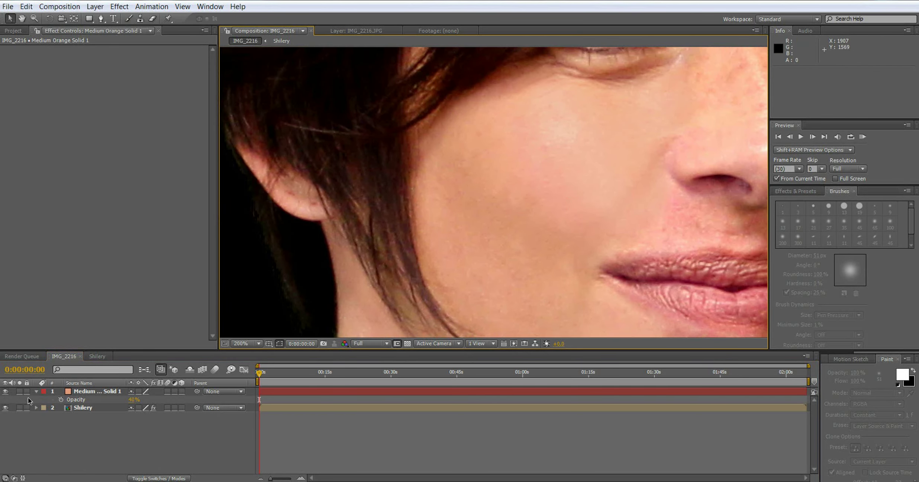
{"action": "left_click", "coordinate": [82, 391]}
{"action": "key", "text": "ctrl+d"}
{"action": "key", "text": "comma"}
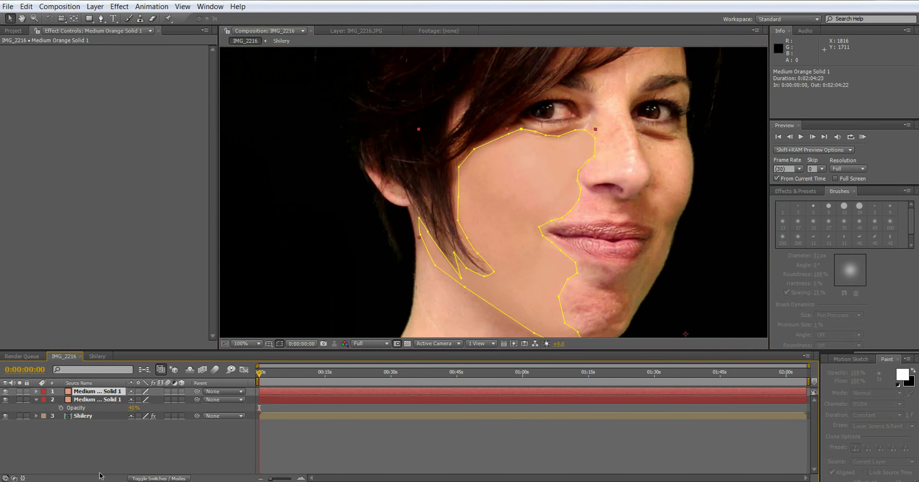
{"action": "left_click", "coordinate": [89, 457]}
Step: Toggle the visibility of both orange solid layers to compare the face with and without the retouch
{"action": "key", "text": "comma"}
{"action": "key", "text": "space"}
{"action": "left_click_drag", "start_coordinate": [452, 215], "coordinate": [418, 235]}
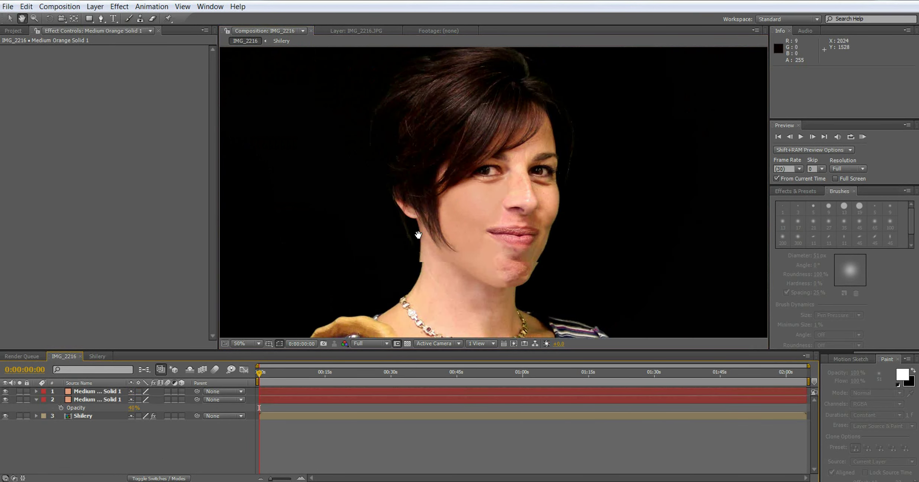
{"action": "key", "text": "v"}
{"action": "left_click", "coordinate": [97, 391]}
{"action": "left_click", "coordinate": [97, 400], "text": "shift"}
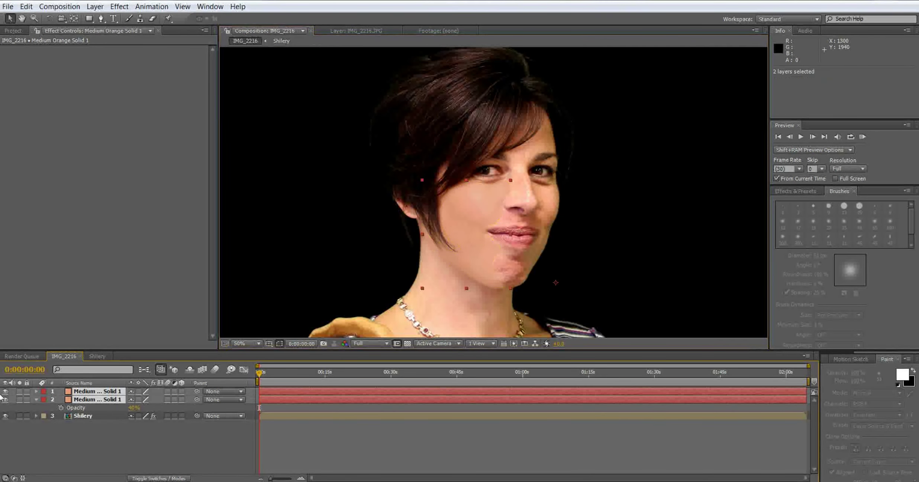
{"action": "left_click", "coordinate": [4, 391]}
{"action": "left_click", "coordinate": [5, 391]}
{"action": "left_click", "coordinate": [93, 450]}
{"action": "scroll", "coordinate": [461, 243], "scroll_direction": "down", "scroll_amount": 2}
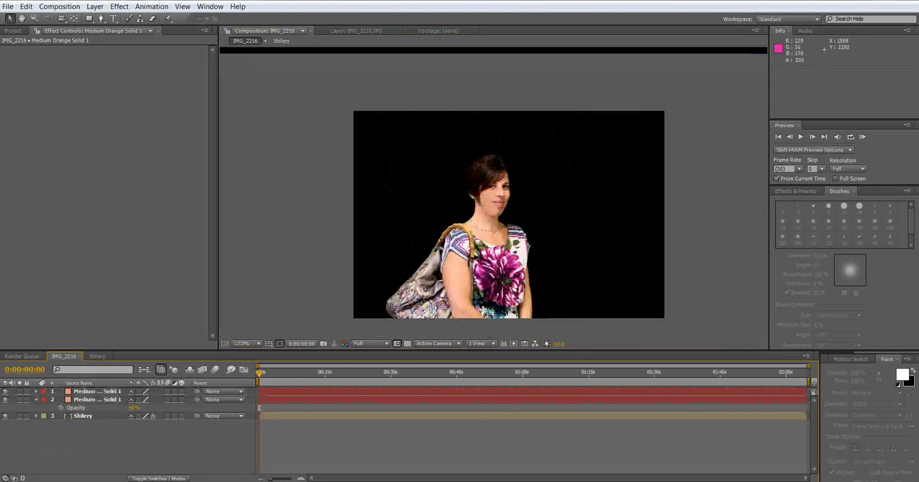
Step: Set the opacity of both orange solid layers to 30%
{"action": "scroll", "coordinate": [490, 193], "scroll_direction": "up", "scroll_amount": 6}
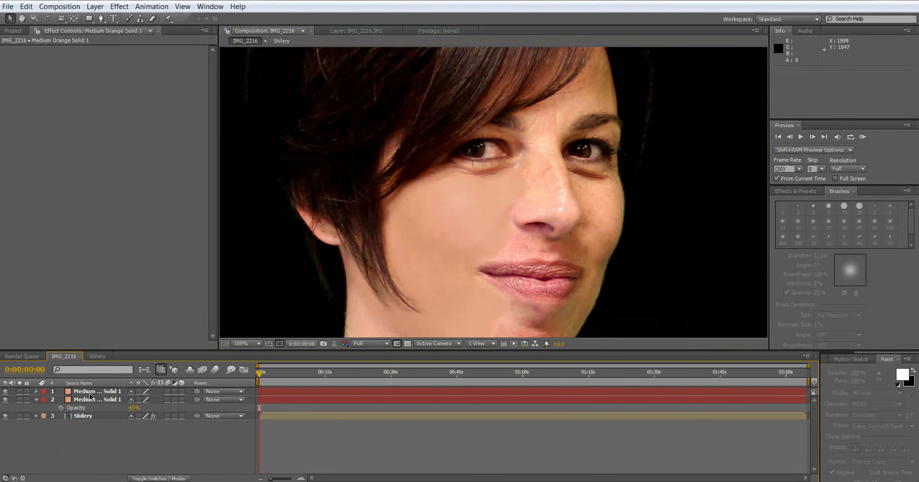
{"action": "left_click", "coordinate": [91, 391]}
{"action": "left_click", "coordinate": [93, 399], "text": "shift"}
{"action": "key", "text": "t"}
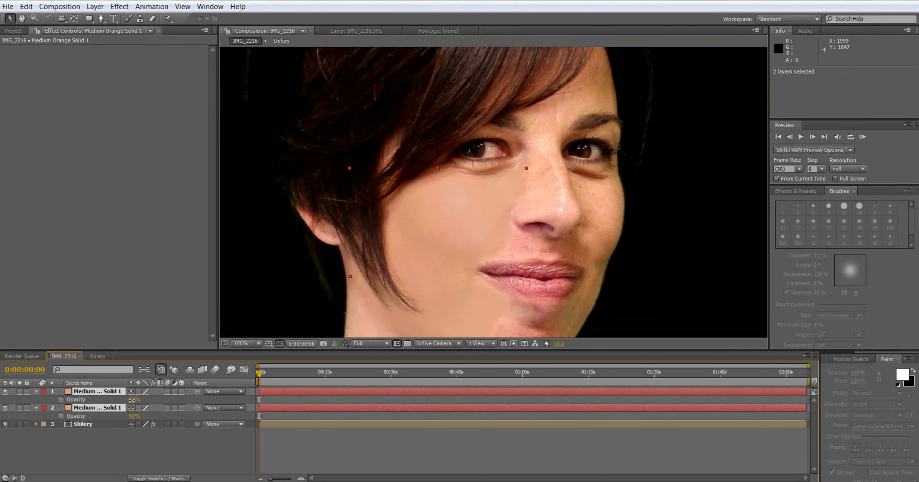
{"action": "left_click_drag", "start_coordinate": [132, 400], "coordinate": [131, 400]}
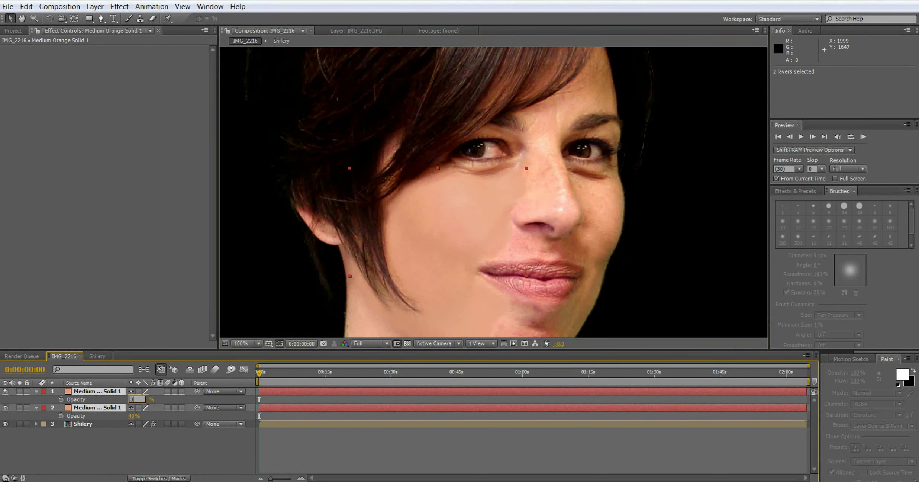
{"action": "left_click", "coordinate": [100, 437]}
{"action": "scroll", "coordinate": [291, 305], "scroll_direction": "down", "scroll_amount": 2}
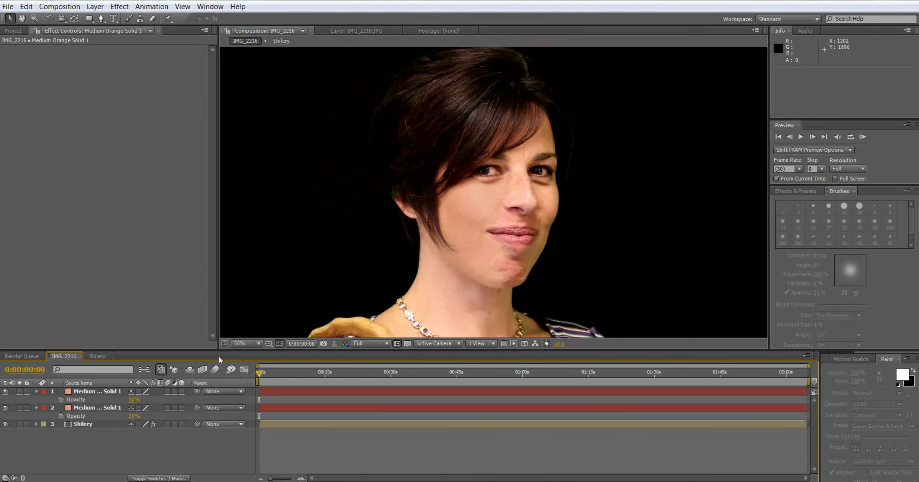
Step: Switch the orange solid layers off and on to inspect the cheek retouch at the reduced opacity
{"action": "left_click", "coordinate": [97, 391]}
{"action": "left_click", "coordinate": [91, 407], "text": "shift"}
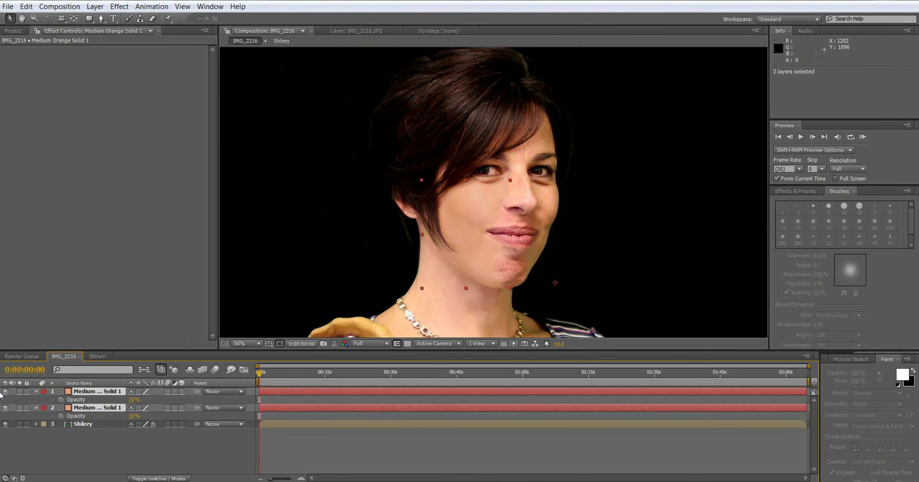
{"action": "left_click", "coordinate": [3, 390]}
{"action": "left_click", "coordinate": [3, 390]}
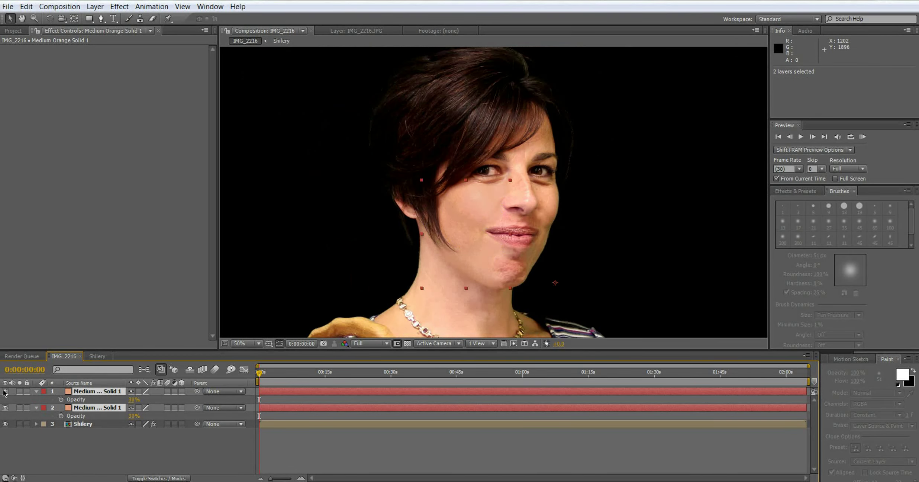
{"action": "left_click", "coordinate": [39, 456]}
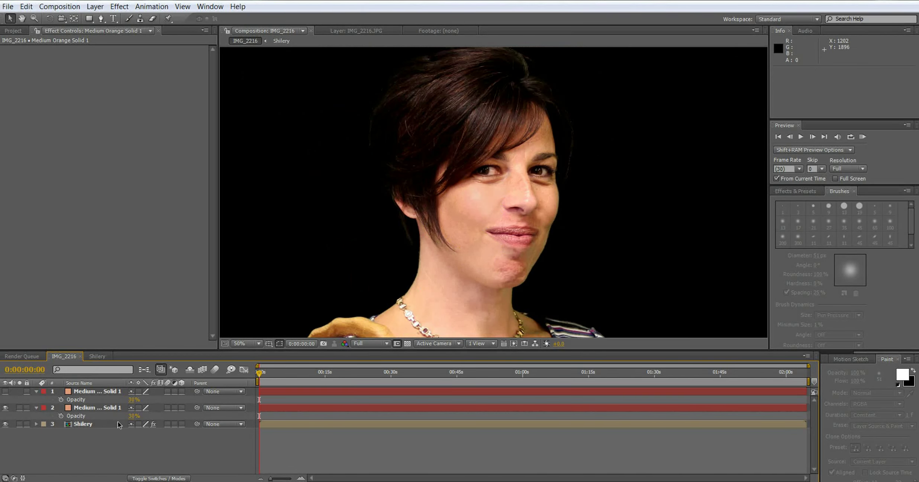
{"action": "left_click", "coordinate": [91, 392]}
{"action": "left_click", "coordinate": [5, 391]}
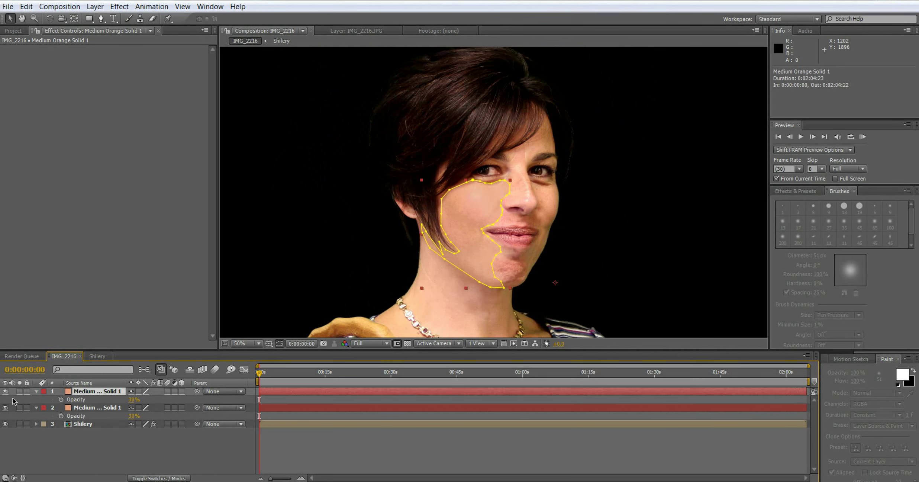
{"action": "left_click", "coordinate": [68, 448]}
{"action": "scroll", "coordinate": [486, 259], "scroll_direction": "down", "scroll_amount": 2}
{"action": "scroll", "coordinate": [487, 259], "scroll_direction": "up", "scroll_amount": 2}
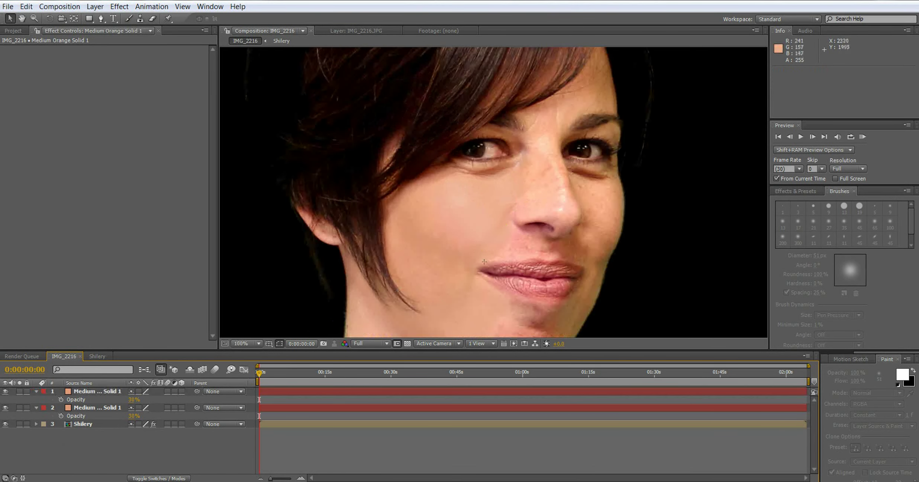
Step: Duplicate the top orange solid layer, delete the copy's mask, and hide the copy
{"action": "left_click", "coordinate": [93, 393]}
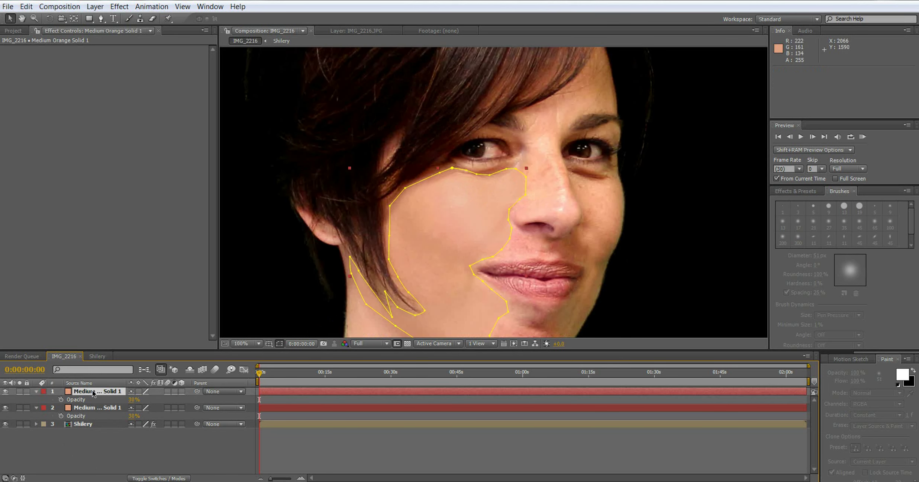
{"action": "key", "text": "ctrl+d"}
{"action": "key", "text": "m"}
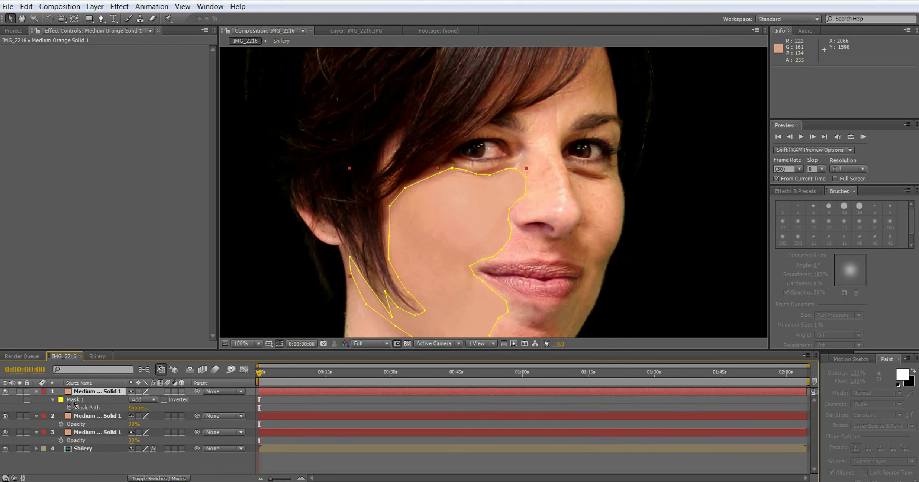
{"action": "left_click", "coordinate": [74, 401]}
{"action": "key", "text": "Delete"}
{"action": "left_click", "coordinate": [5, 391]}
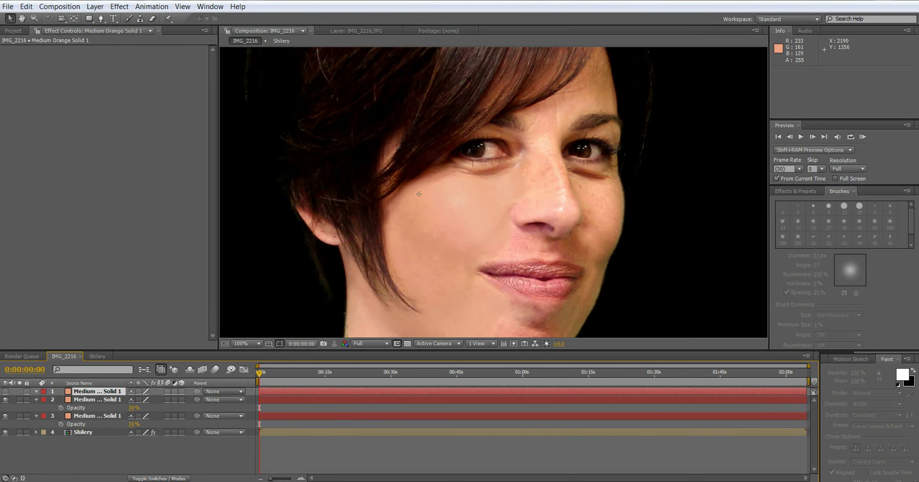
Step: With the Pen tool, start a mask on the hidden solid beside the nose and trace it around the upper and lower lips
{"action": "left_click", "coordinate": [103, 20]}
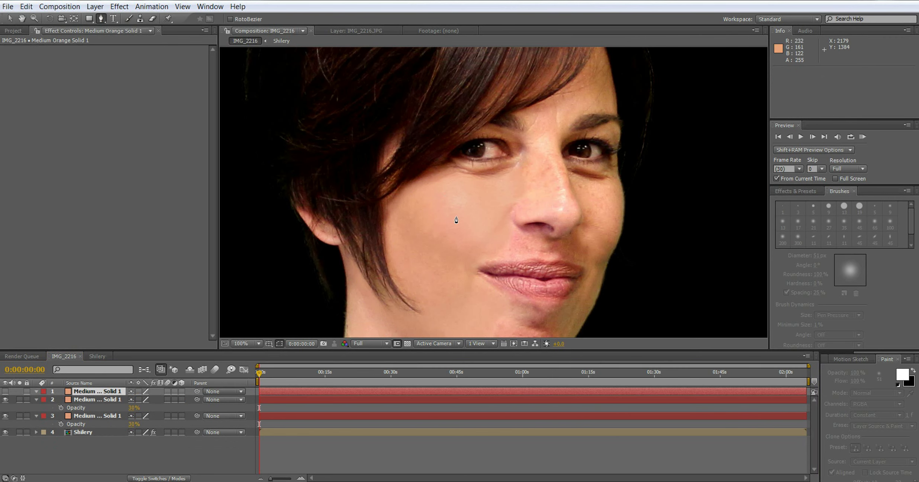
{"action": "left_click", "coordinate": [509, 221]}
{"action": "left_click", "coordinate": [497, 245]}
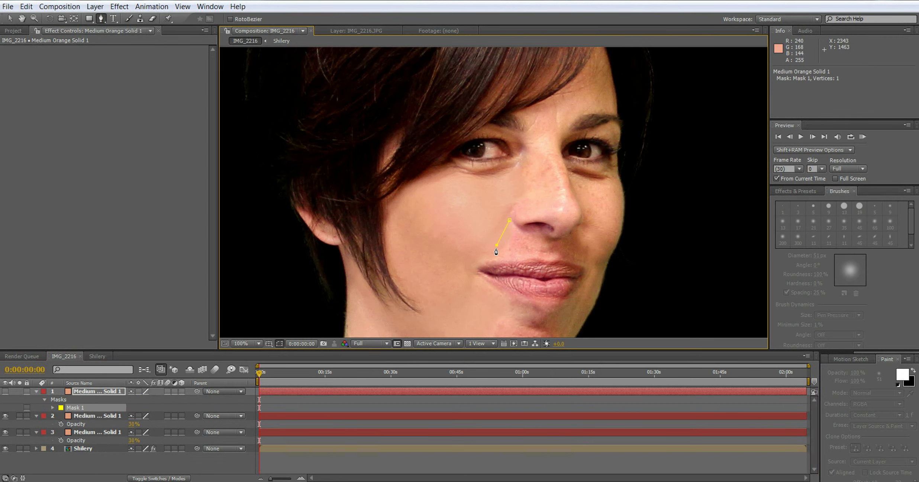
{"action": "left_click", "coordinate": [489, 260]}
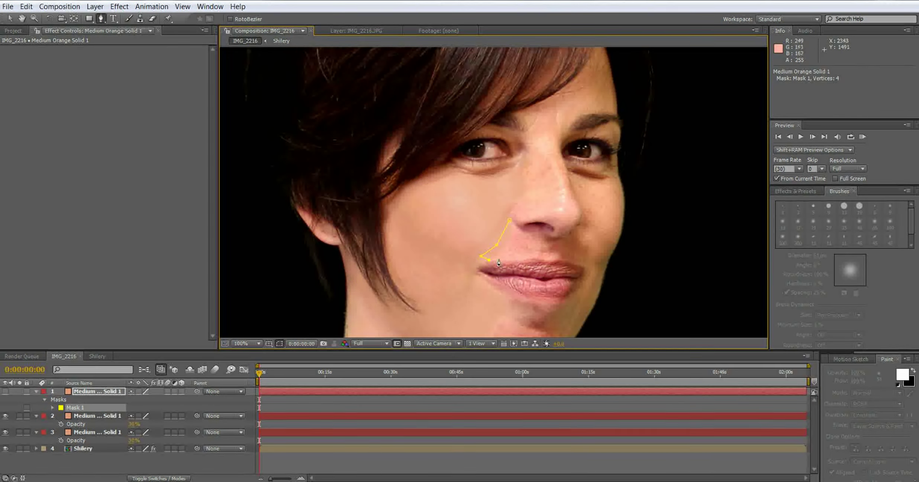
{"action": "left_click", "coordinate": [539, 257]}
{"action": "left_click", "coordinate": [552, 260]}
{"action": "left_click", "coordinate": [560, 259]}
{"action": "left_click", "coordinate": [583, 266]}
{"action": "left_click", "coordinate": [587, 274]}
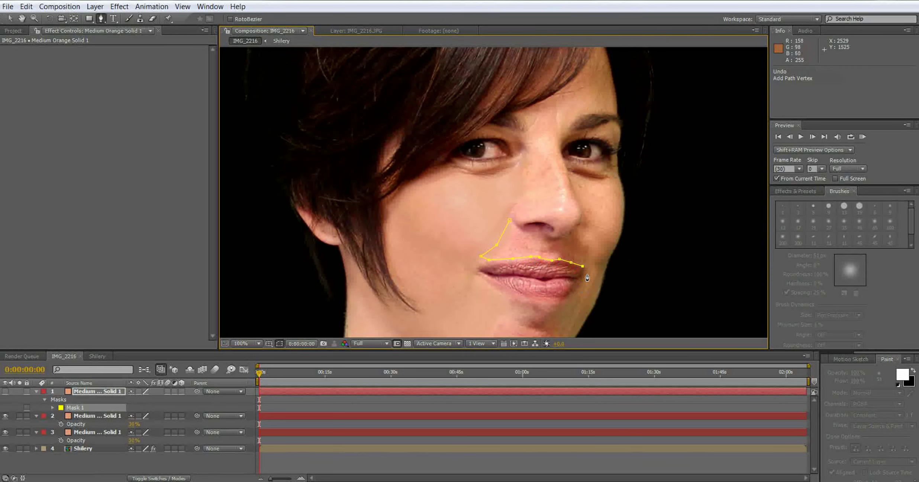
{"action": "left_click", "coordinate": [567, 299]}
{"action": "left_click_drag", "start_coordinate": [561, 305], "coordinate": [557, 307]}
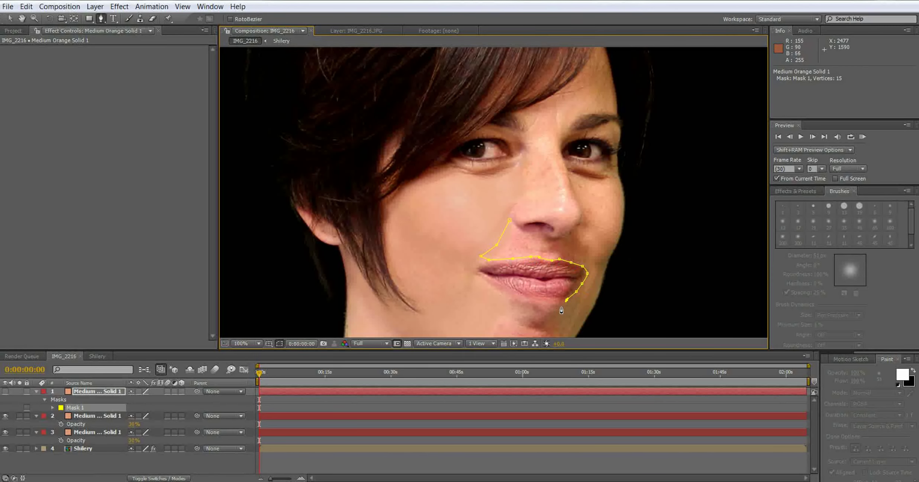
{"action": "left_click", "coordinate": [539, 306]}
{"action": "left_click", "coordinate": [511, 302]}
{"action": "left_click", "coordinate": [501, 305]}
Step: Continue the mask path around the chin and up the far jawline to the cheek at nose height
{"action": "left_click_drag", "start_coordinate": [473, 306], "coordinate": [488, 266]}
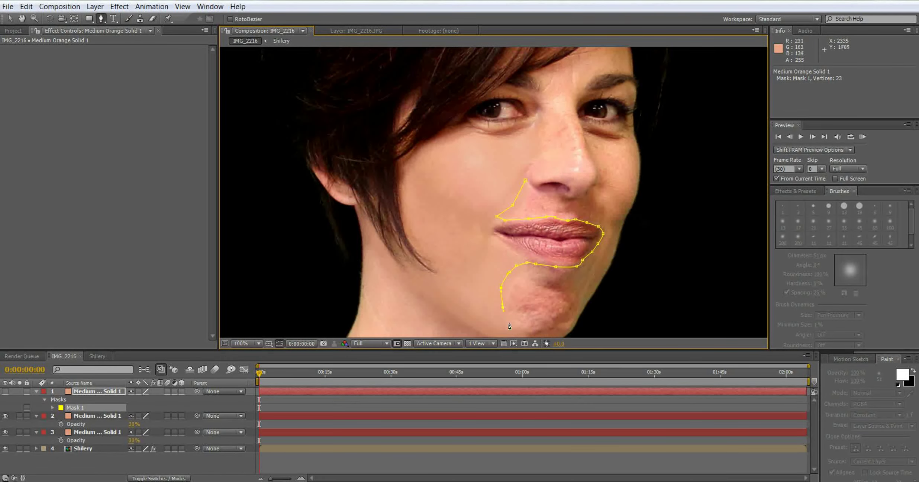
{"action": "left_click", "coordinate": [514, 279]}
{"action": "left_click", "coordinate": [525, 298]}
{"action": "left_click", "coordinate": [538, 299]}
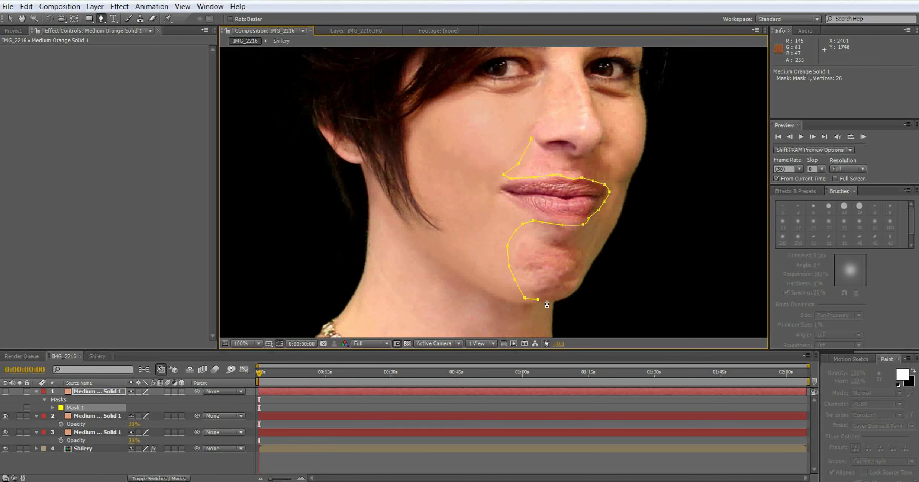
{"action": "left_click", "coordinate": [552, 301]}
{"action": "left_click", "coordinate": [572, 293]}
{"action": "left_click", "coordinate": [577, 287]}
{"action": "left_click", "coordinate": [588, 268]}
{"action": "left_click", "coordinate": [596, 255]}
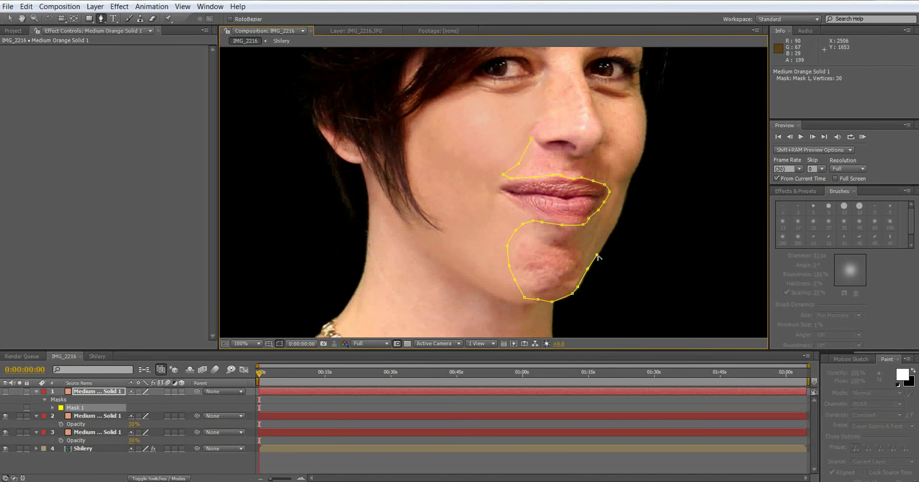
{"action": "left_click", "coordinate": [609, 233]}
{"action": "left_click", "coordinate": [615, 223]}
{"action": "left_click", "coordinate": [623, 211]}
{"action": "left_click", "coordinate": [626, 196]}
{"action": "left_click", "coordinate": [631, 177]}
{"action": "left_click", "coordinate": [632, 170]}
Step: Close the mask by tracing across the far cheek and beneath the nose to the starting point, and turn the solid layer visible
{"action": "left_click", "coordinate": [616, 164]}
{"action": "left_click", "coordinate": [608, 161]}
{"action": "left_click", "coordinate": [598, 155]}
{"action": "left_click", "coordinate": [579, 159]}
{"action": "left_click", "coordinate": [568, 159]}
{"action": "left_click", "coordinate": [551, 155]}
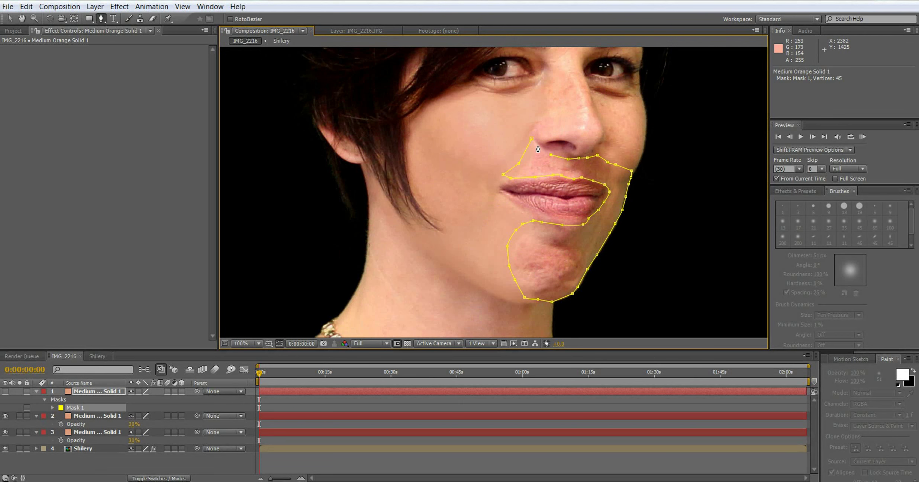
{"action": "left_click", "coordinate": [536, 144]}
{"action": "left_click", "coordinate": [532, 140]}
{"action": "left_click_drag", "start_coordinate": [531, 123], "coordinate": [460, 229]}
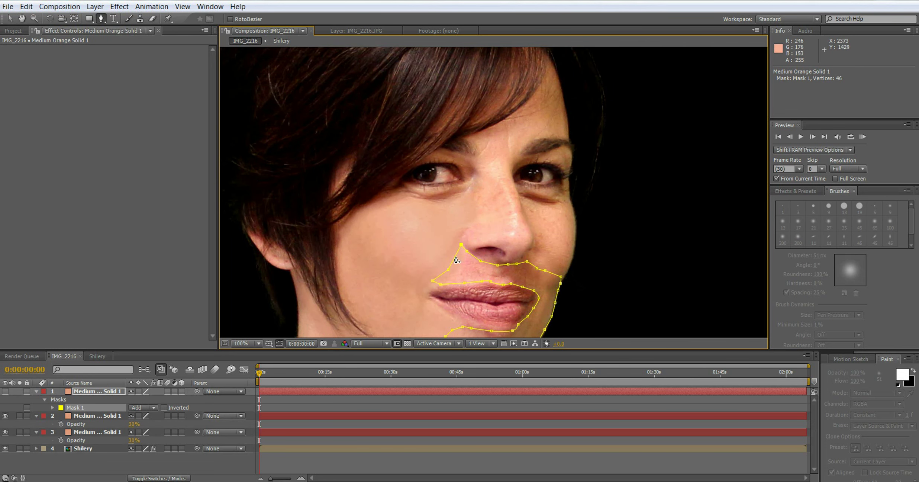
{"action": "left_click", "coordinate": [5, 391]}
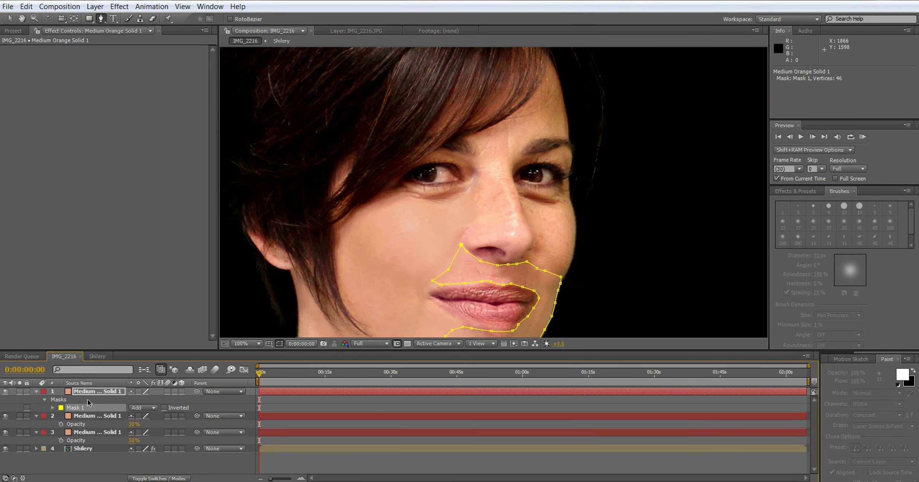
{"action": "left_click", "coordinate": [64, 459]}
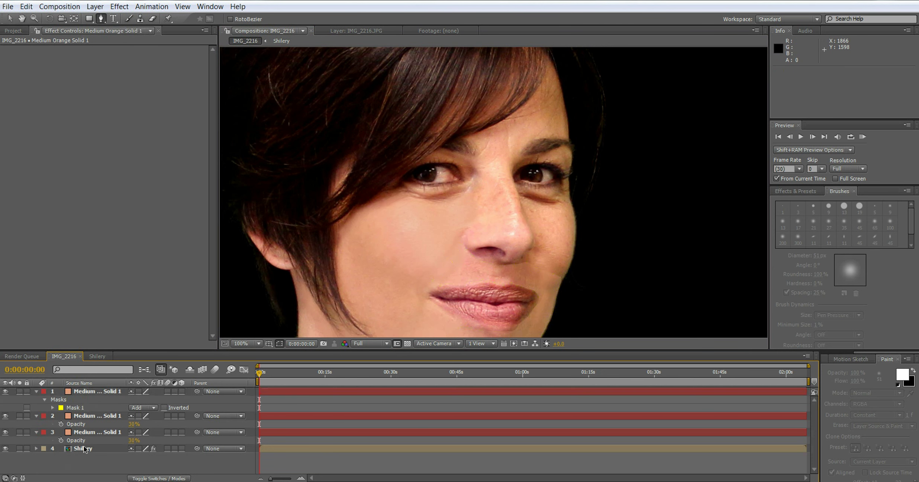
Step: Duplicate the orange solid layer masked around the mouth and chin, and check the combined effect on the face
{"action": "key", "text": "space"}
{"action": "left_click_drag", "start_coordinate": [481, 252], "coordinate": [476, 224]}
{"action": "left_click", "coordinate": [92, 390]}
{"action": "key", "text": "ctrl+d"}
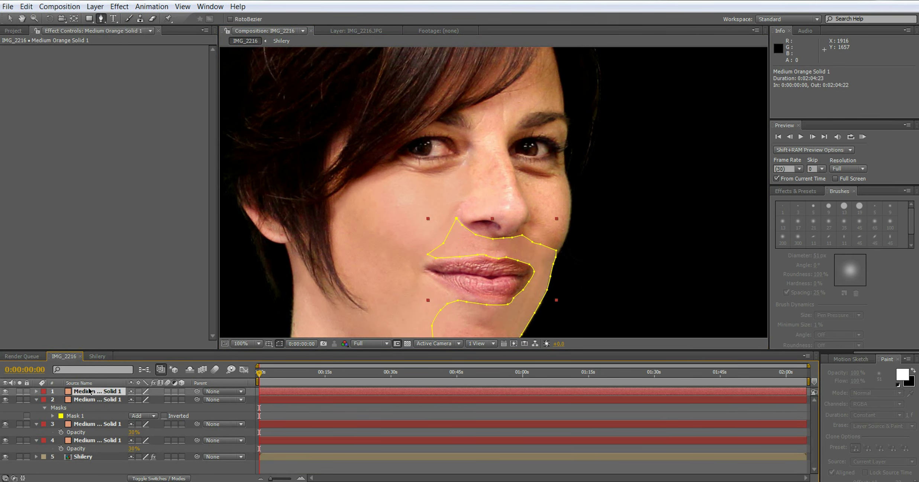
{"action": "left_click", "coordinate": [87, 469]}
{"action": "key", "text": "comma"}
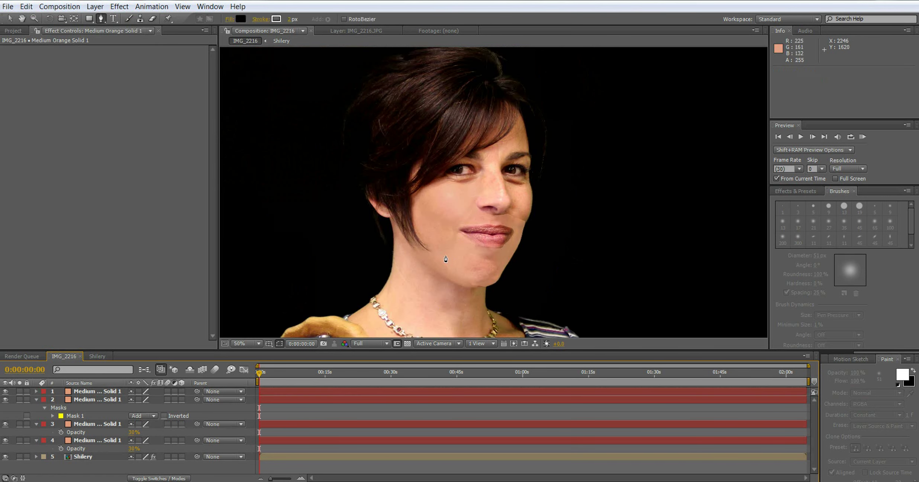
{"action": "key", "text": "period"}
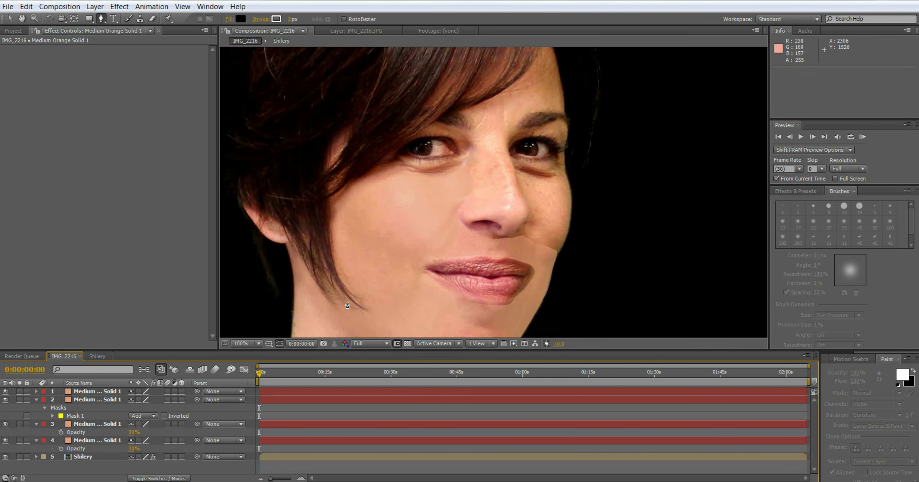
Step: Set the mask feather to 20 pixels on the two orange solids masked around the mouth and chin
{"action": "left_click", "coordinate": [94, 392]}
{"action": "left_click", "coordinate": [94, 400], "text": "shift"}
{"action": "key", "text": "t"}
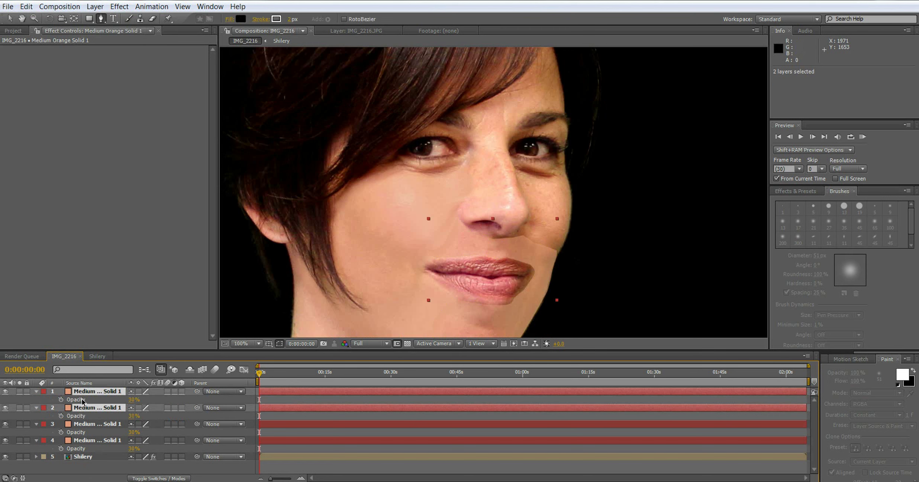
{"action": "key", "text": "f"}
{"action": "left_click", "coordinate": [141, 408]}
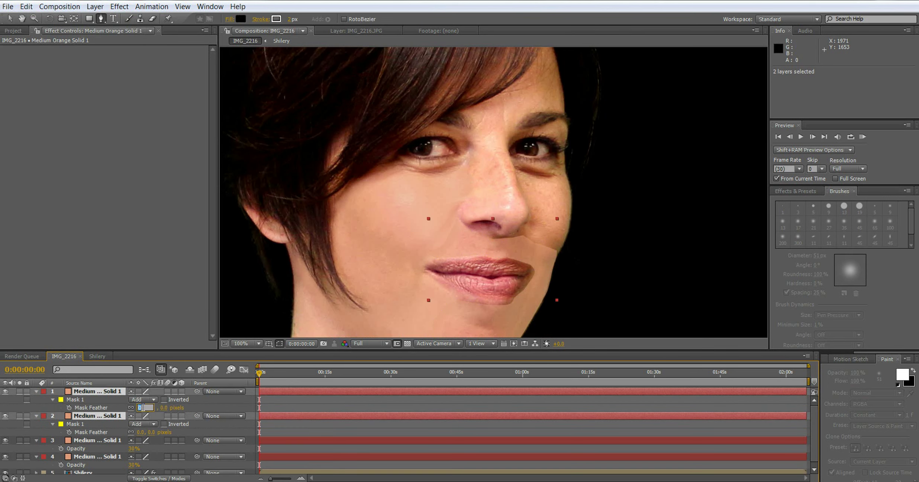
{"action": "type", "text": "20"}
{"action": "key", "text": "Tab"}
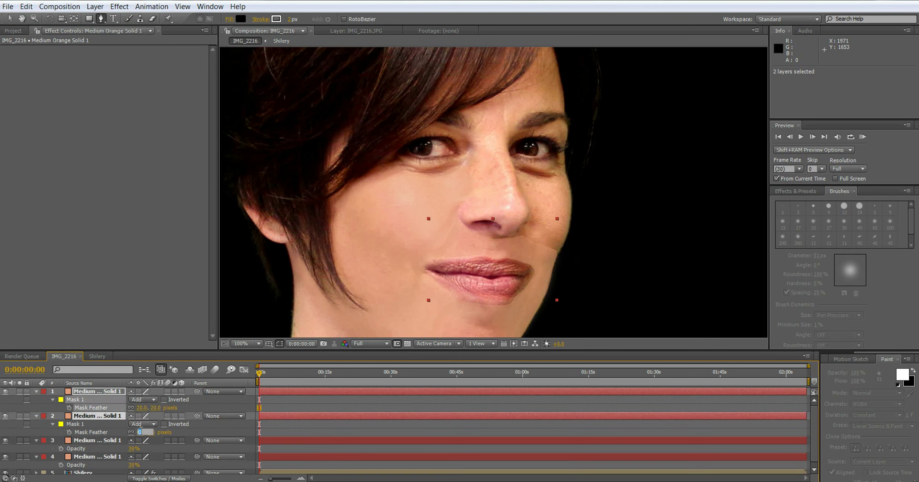
{"action": "type", "text": "20"}
{"action": "key", "text": "Return"}
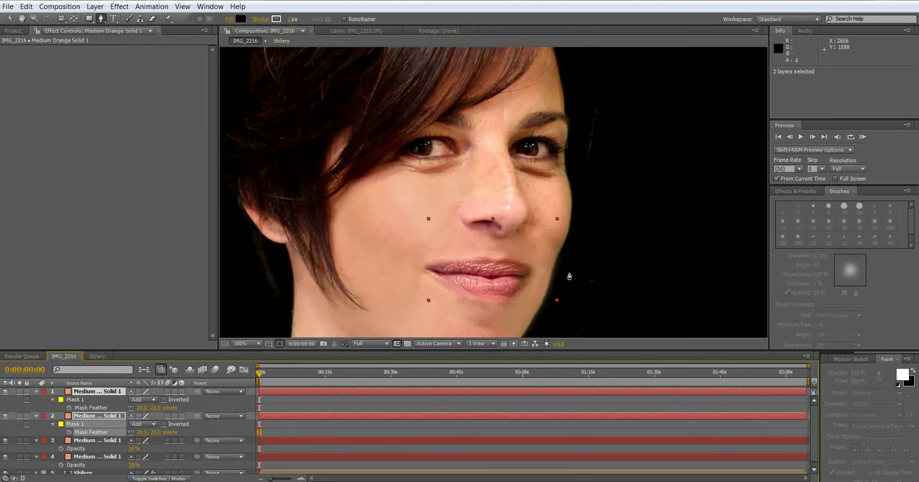
Step: Set the mask feather to 11 pixels on both orange solids masked around the mouth and chin
{"action": "key", "text": "comma"}
{"action": "key", "text": "comma"}
{"action": "key", "text": "period"}
{"action": "left_click", "coordinate": [143, 408]}
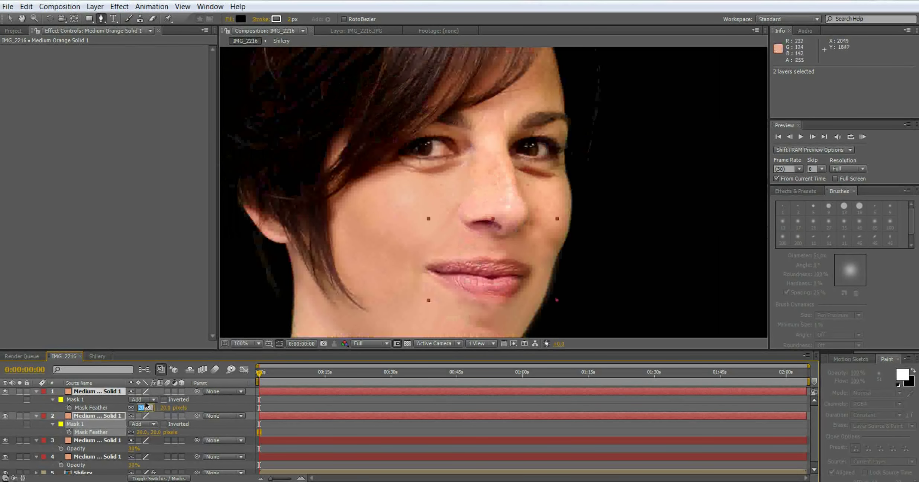
{"action": "type", "text": "11"}
{"action": "key", "text": "Return"}
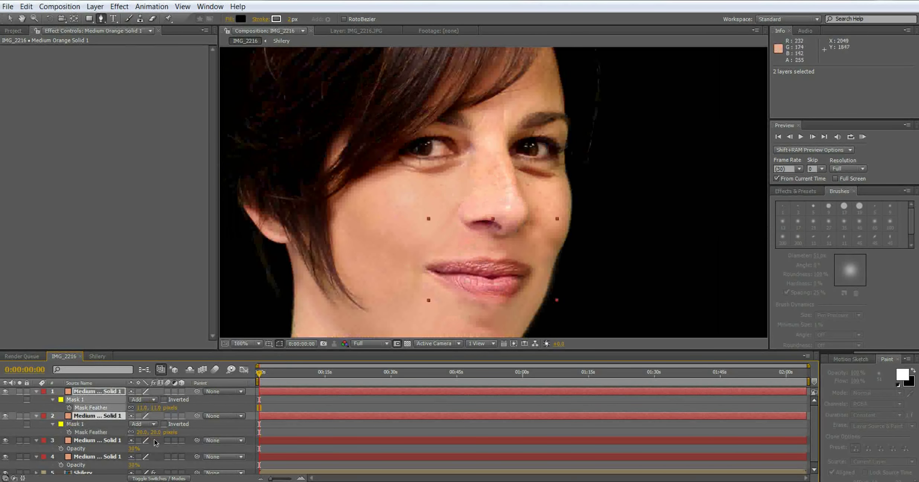
{"action": "left_click", "coordinate": [145, 431]}
{"action": "type", "text": "11"}
{"action": "key", "text": "Return"}
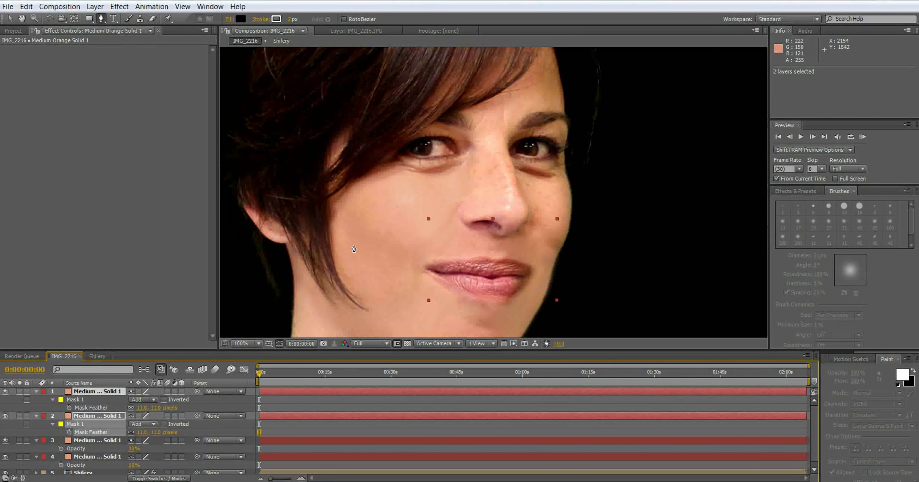
Step: Deselect the layers and examine the feathered mask edges around the mouth, chin and jawline at several magnifications
{"action": "key", "text": "comma"}
{"action": "key", "text": "comma"}
{"action": "key", "text": "comma"}
{"action": "left_click", "coordinate": [175, 316]}
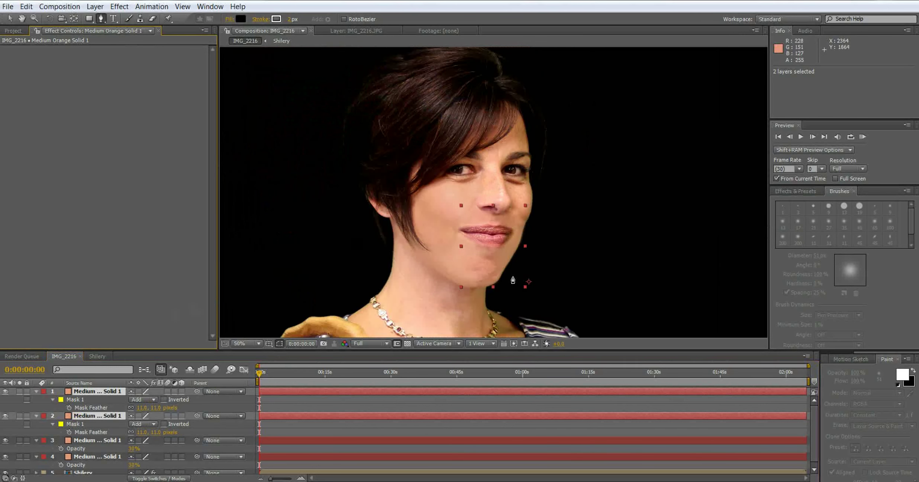
{"action": "scroll", "coordinate": [721, 240], "scroll_direction": "down", "scroll_amount": 1}
{"action": "left_click", "coordinate": [709, 190]}
{"action": "scroll", "coordinate": [613, 240], "scroll_direction": "up", "scroll_amount": 2}
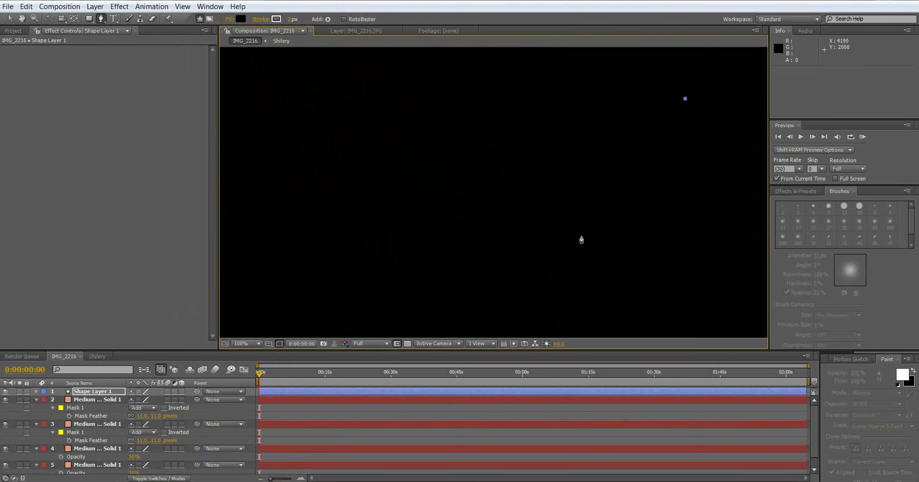
{"action": "scroll", "coordinate": [360, 237], "scroll_direction": "down", "scroll_amount": 1}
{"action": "scroll", "coordinate": [360, 236], "scroll_direction": "down", "scroll_amount": 1}
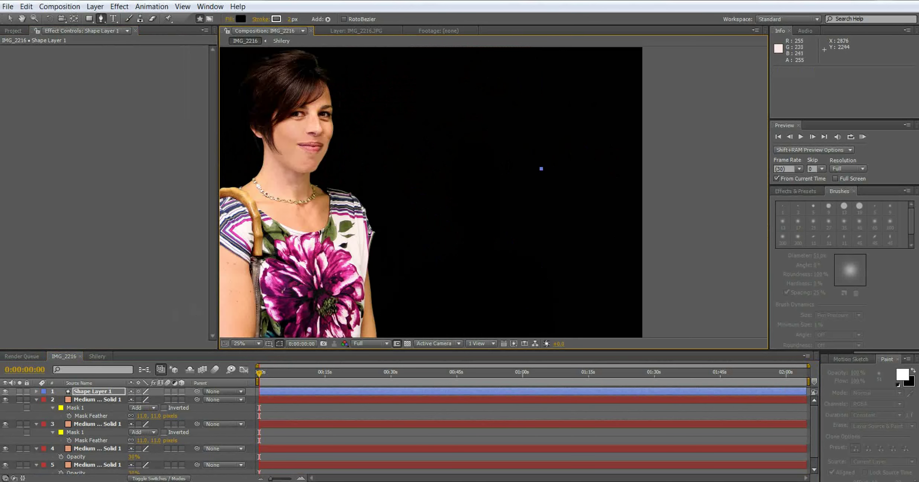
{"action": "left_click_drag", "start_coordinate": [323, 158], "coordinate": [454, 211]}
{"action": "scroll", "coordinate": [474, 219], "scroll_direction": "up", "scroll_amount": 2}
{"action": "left_click_drag", "start_coordinate": [462, 270], "coordinate": [486, 316]}
{"action": "left_click_drag", "start_coordinate": [429, 171], "coordinate": [459, 293]}
{"action": "scroll", "coordinate": [459, 292], "scroll_direction": "up", "scroll_amount": 1}
{"action": "left_click_drag", "start_coordinate": [456, 251], "coordinate": [457, 276]}
{"action": "scroll", "coordinate": [457, 185], "scroll_direction": "down", "scroll_amount": 1}
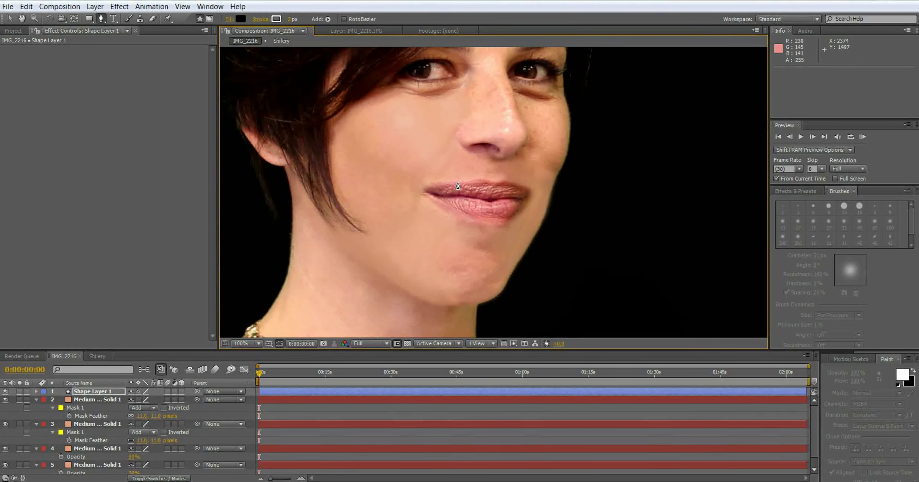
Step: Delete the stray shape layer above the orange solids
{"action": "left_click", "coordinate": [90, 423]}
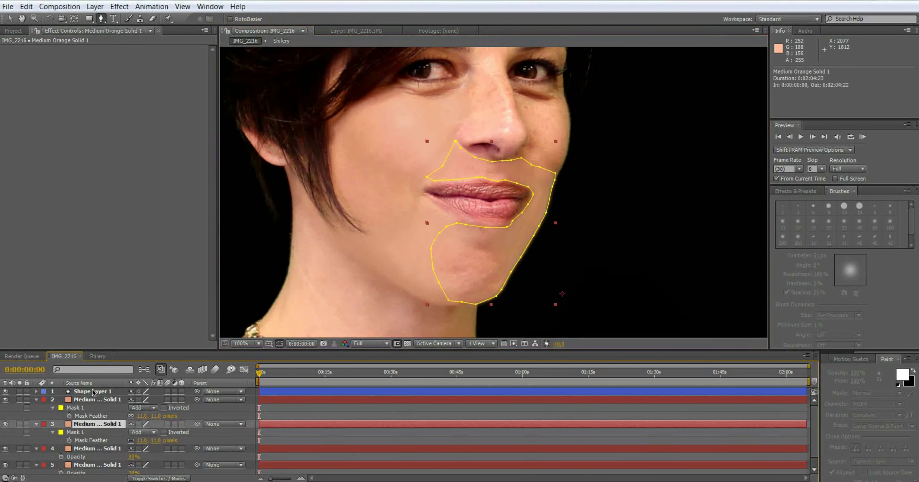
{"action": "left_click", "coordinate": [93, 391]}
{"action": "key", "text": "Delete"}
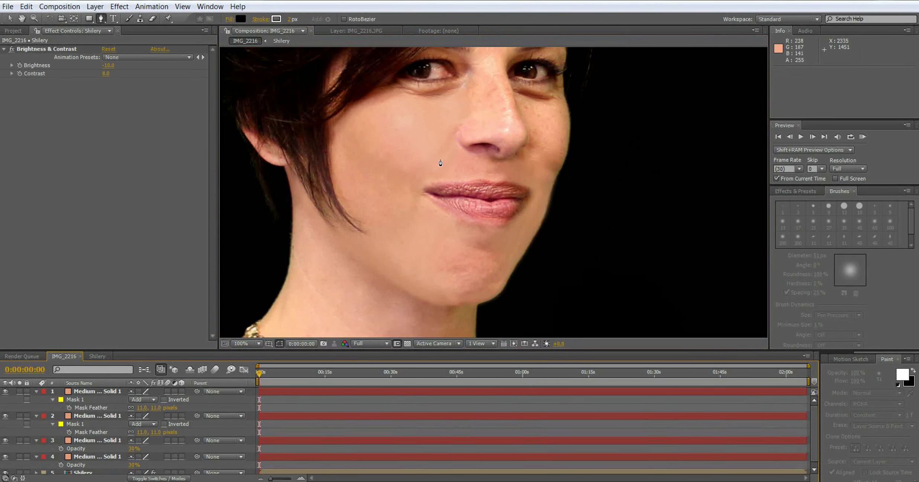
Step: Try to pick the mask point near the corner of the upper lip on the topmost orange solid with the Selection tool
{"action": "key", "text": "period"}
{"action": "left_click", "coordinate": [81, 396]}
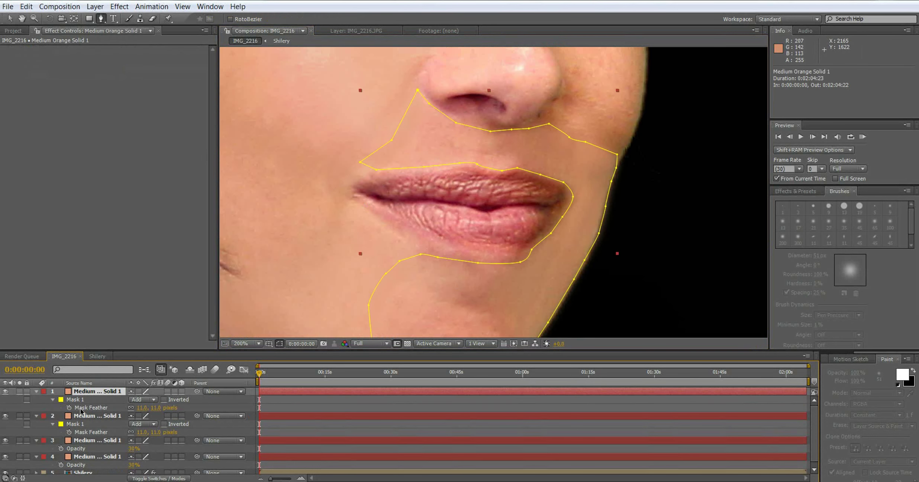
{"action": "key", "text": "v"}
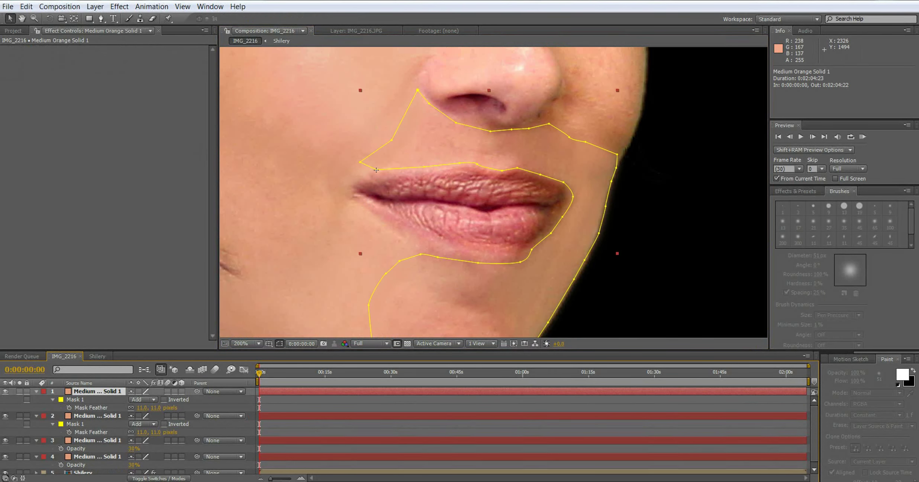
{"action": "left_click", "coordinate": [376, 170]}
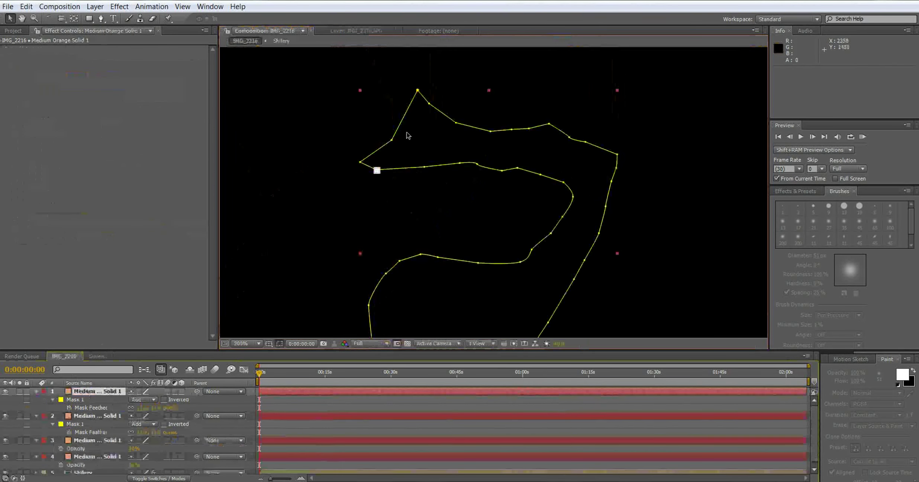
{"action": "scroll", "coordinate": [413, 156], "scroll_direction": "up", "scroll_amount": 2}
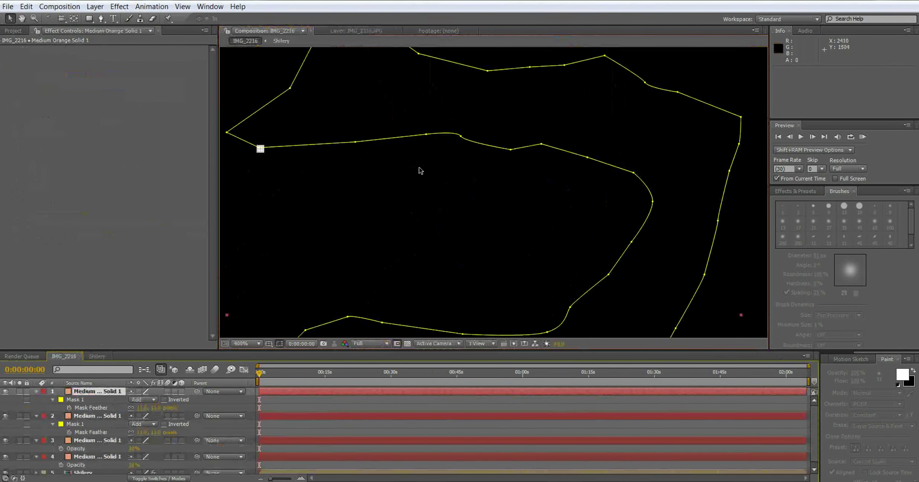
{"action": "left_click_drag", "start_coordinate": [409, 212], "coordinate": [401, 316]}
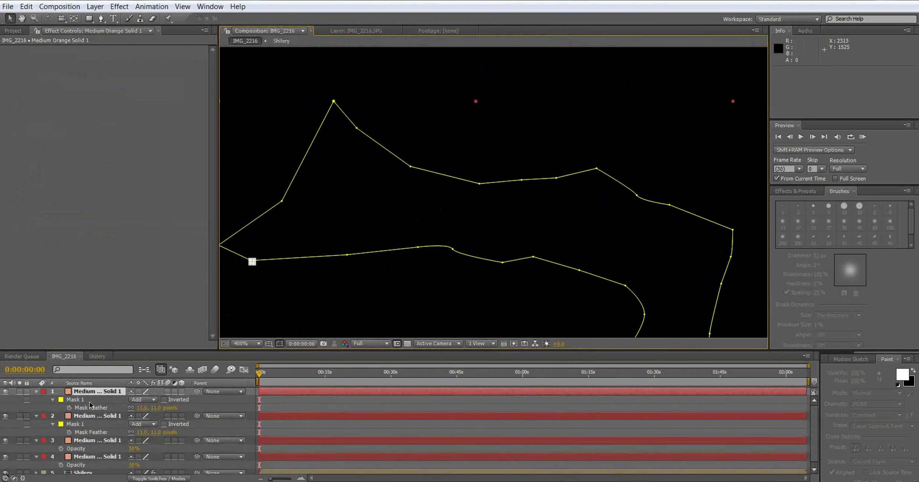
Step: Undo the shape layer's deletion and toggle the region of interest in the composition view
{"action": "key", "text": "ctrl+z"}
{"action": "key", "text": "ctrl+z"}
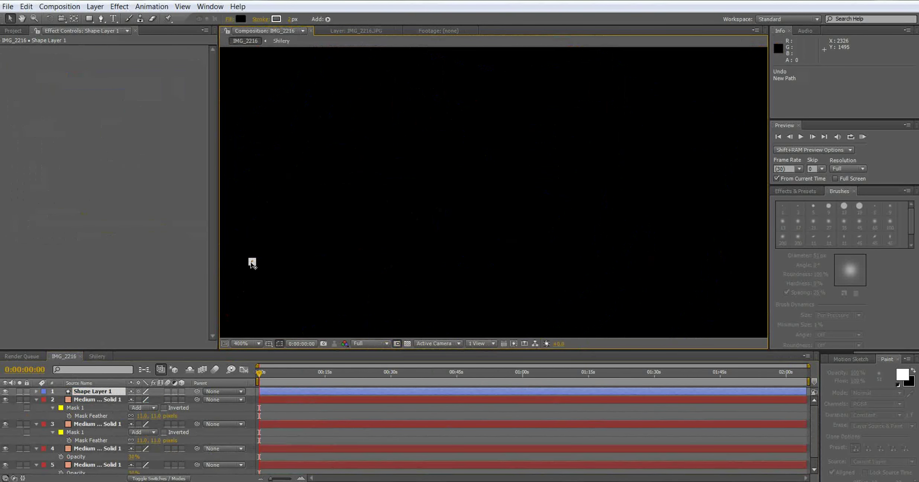
{"action": "left_click", "coordinate": [296, 250]}
{"action": "left_click", "coordinate": [409, 69]}
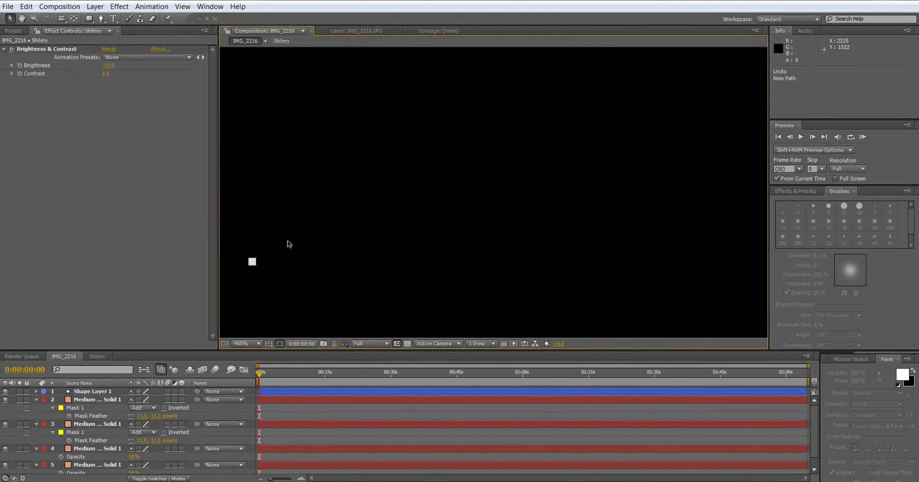
{"action": "left_click", "coordinate": [398, 343]}
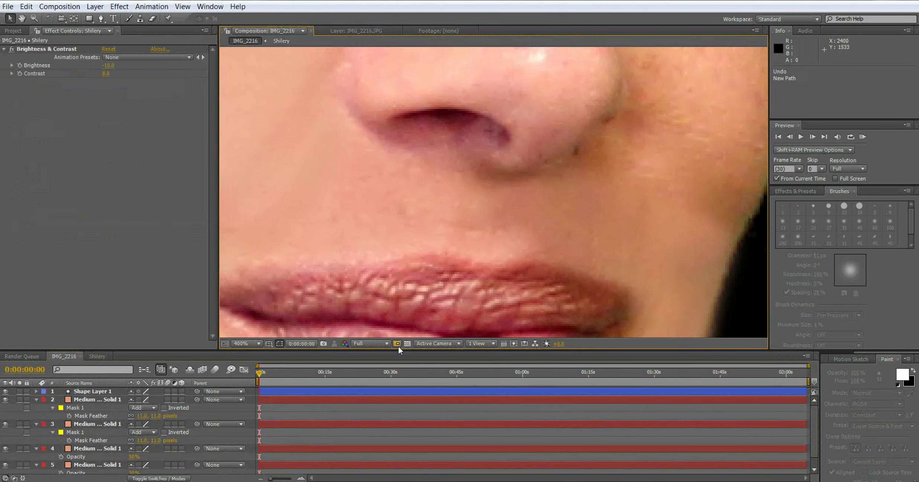
{"action": "scroll", "coordinate": [414, 232], "scroll_direction": "down", "scroll_amount": 3}
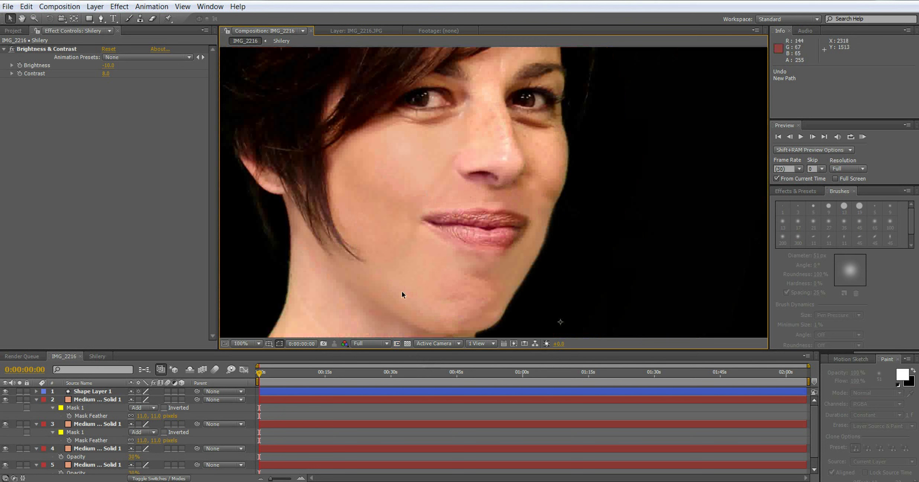
Step: On the topmost orange solid, move the mask points above the upper lip closer to the lip line and mouth corner, and deselect the layer
{"action": "left_click", "coordinate": [88, 401]}
{"action": "scroll", "coordinate": [414, 252], "scroll_direction": "up", "scroll_amount": 4}
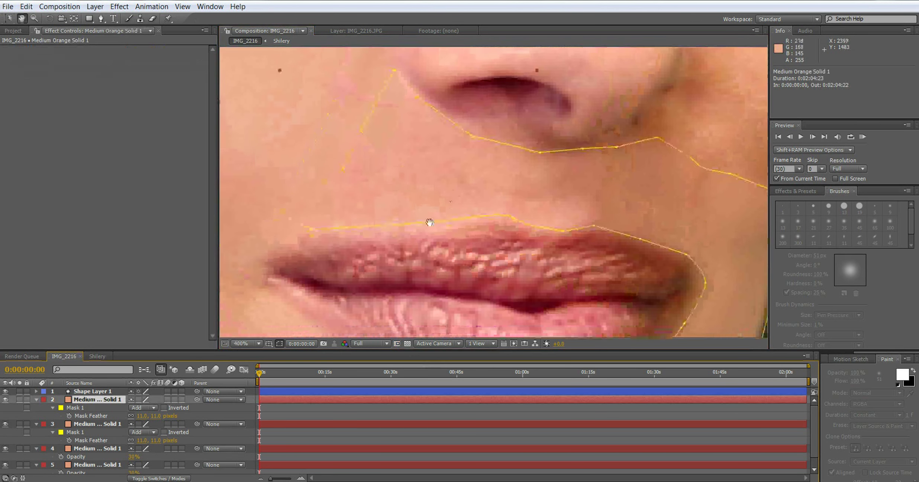
{"action": "left_click_drag", "start_coordinate": [312, 230], "coordinate": [264, 249]}
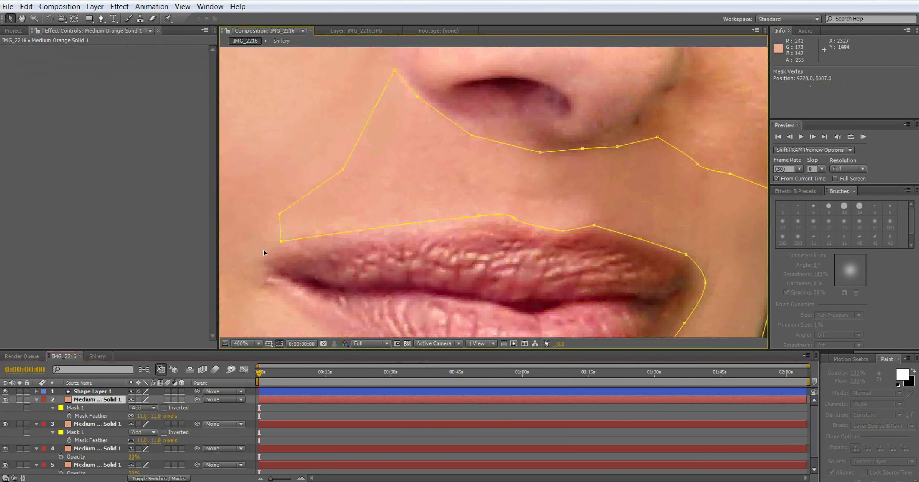
{"action": "left_click_drag", "start_coordinate": [408, 223], "coordinate": [406, 229]}
{"action": "left_click_drag", "start_coordinate": [478, 216], "coordinate": [511, 225]}
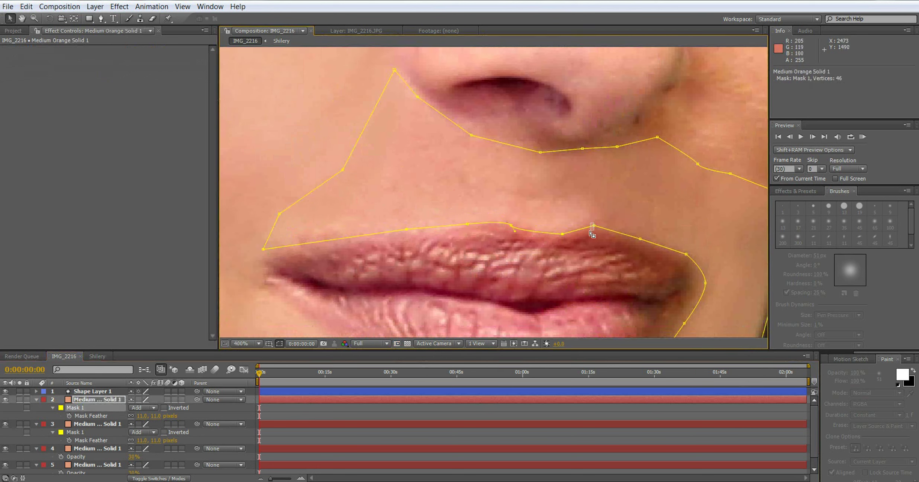
{"action": "scroll", "coordinate": [505, 159], "scroll_direction": "down", "scroll_amount": 2}
{"action": "left_click", "coordinate": [662, 172]}
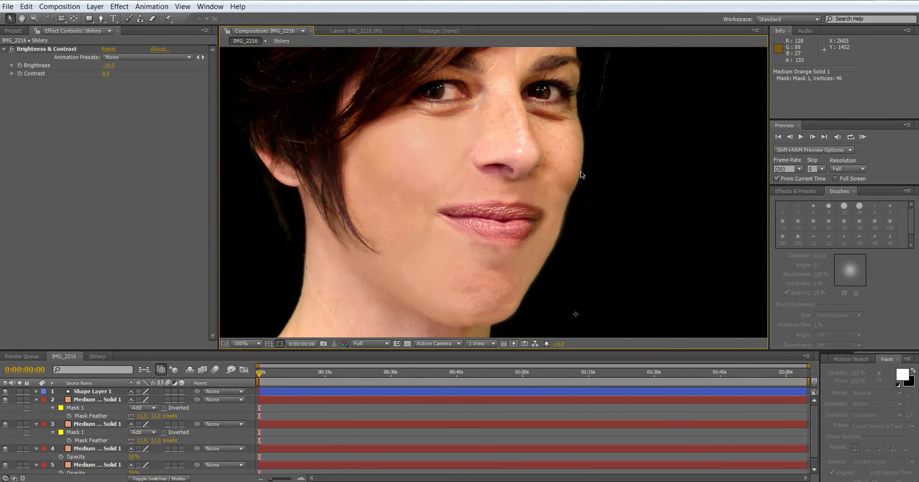
Step: Duplicate the topmost orange solid masked around the mouth and chin, and check the result on the face
{"action": "scroll", "coordinate": [494, 183], "scroll_direction": "down", "scroll_amount": 2}
{"action": "left_click", "coordinate": [99, 400]}
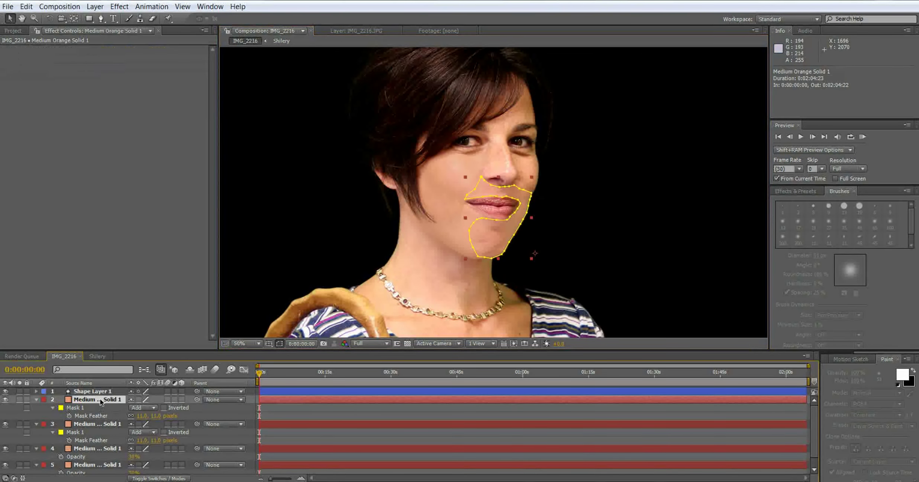
{"action": "key", "text": "ctrl+d"}
{"action": "left_click", "coordinate": [666, 172]}
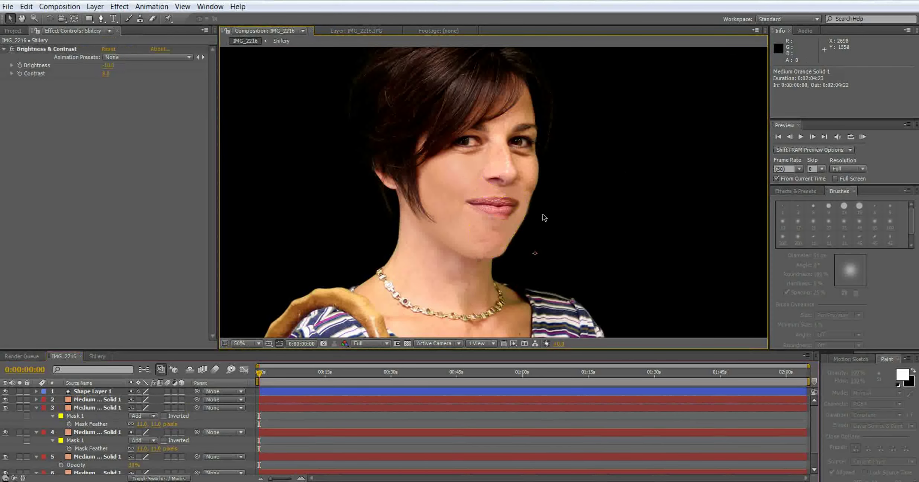
{"action": "scroll", "coordinate": [539, 215], "scroll_direction": "up", "scroll_amount": 5}
{"action": "scroll", "coordinate": [536, 213], "scroll_direction": "down", "scroll_amount": 5}
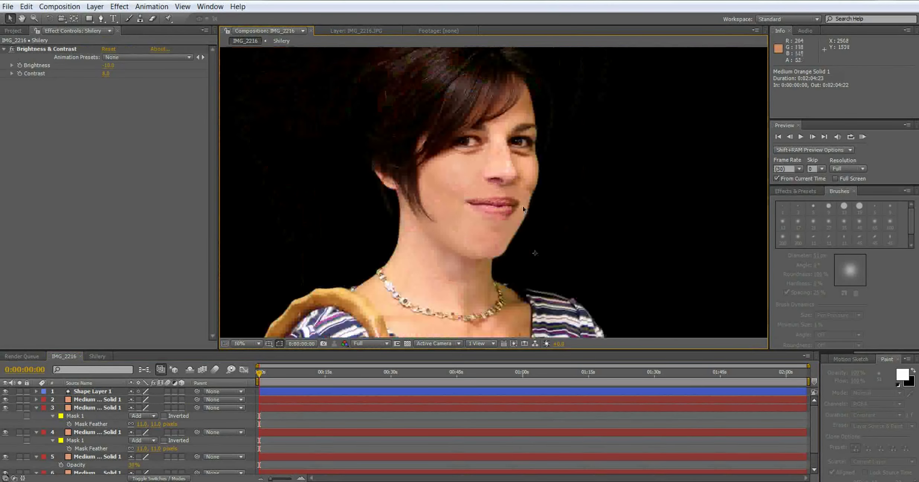
Step: On the newest duplicate, move the mask point between the nose and mouth corner outward toward the cheek, and check the whole face
{"action": "scroll", "coordinate": [523, 208], "scroll_direction": "up", "scroll_amount": 4}
{"action": "left_click", "coordinate": [107, 400]}
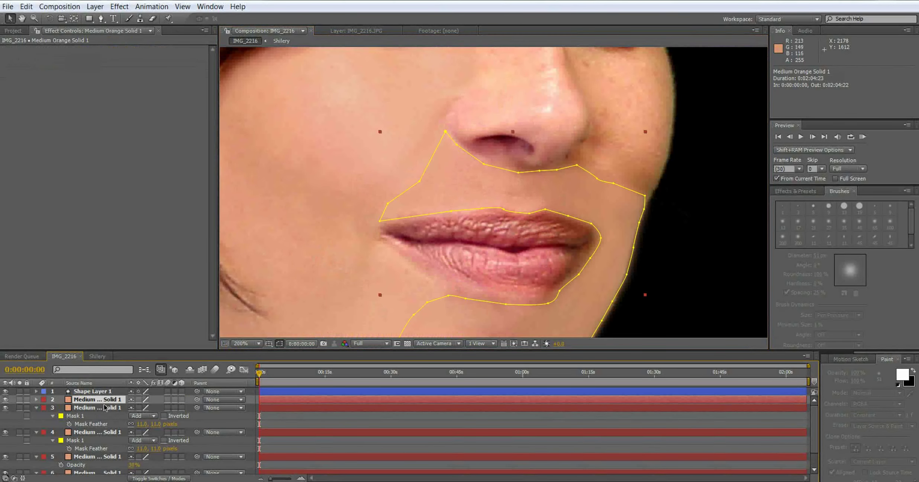
{"action": "left_click_drag", "start_coordinate": [420, 180], "coordinate": [392, 159]}
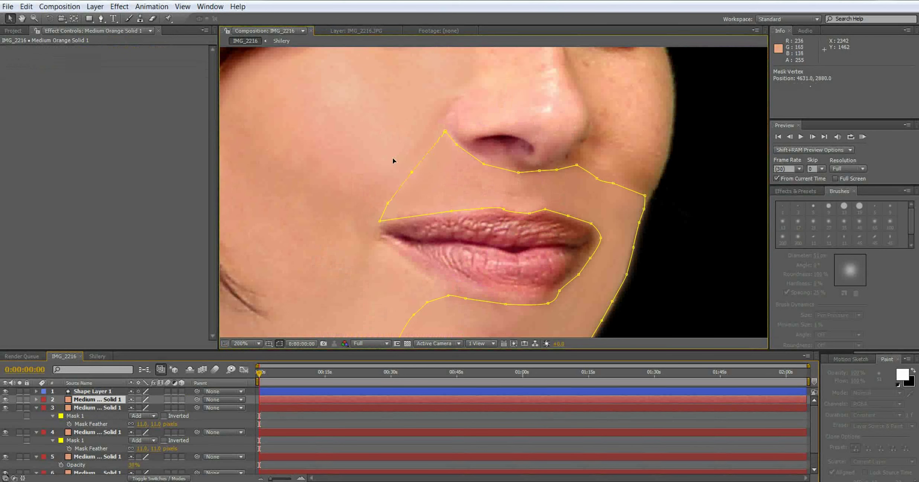
{"action": "left_click", "coordinate": [704, 95]}
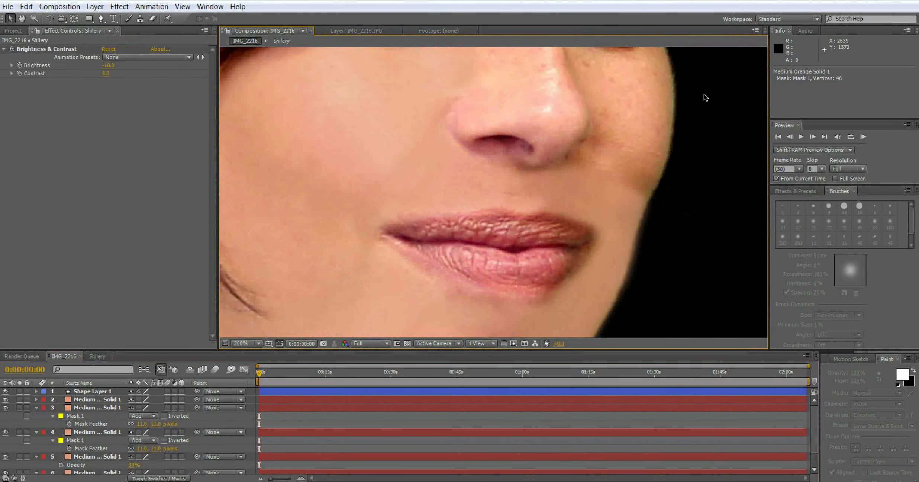
{"action": "scroll", "coordinate": [699, 108], "scroll_direction": "down", "scroll_amount": 4}
{"action": "scroll", "coordinate": [490, 224], "scroll_direction": "down", "scroll_amount": 2}
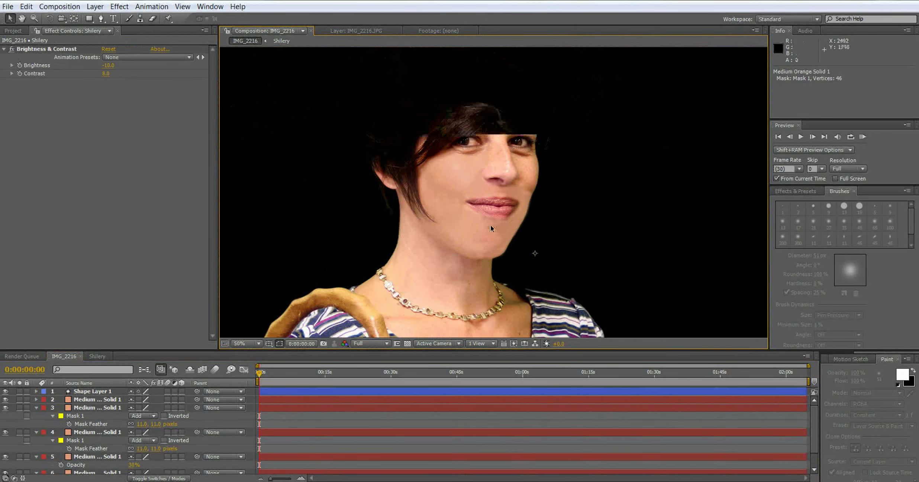
{"action": "scroll", "coordinate": [486, 224], "scroll_direction": "up", "scroll_amount": 2}
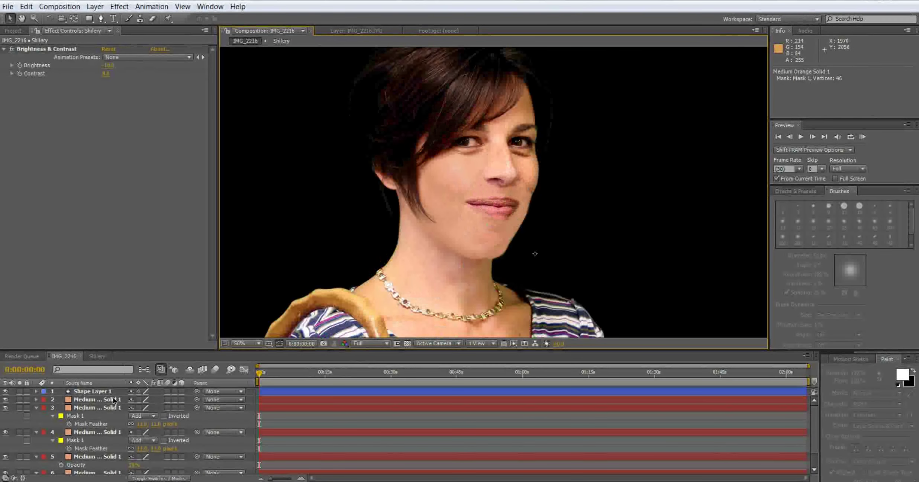
Step: Set the opacity of all five orange solids to 20%
{"action": "left_click", "coordinate": [90, 401]}
{"action": "scroll", "coordinate": [90, 435], "scroll_direction": "down", "scroll_amount": 1}
{"action": "left_click", "coordinate": [90, 453], "text": "shift"}
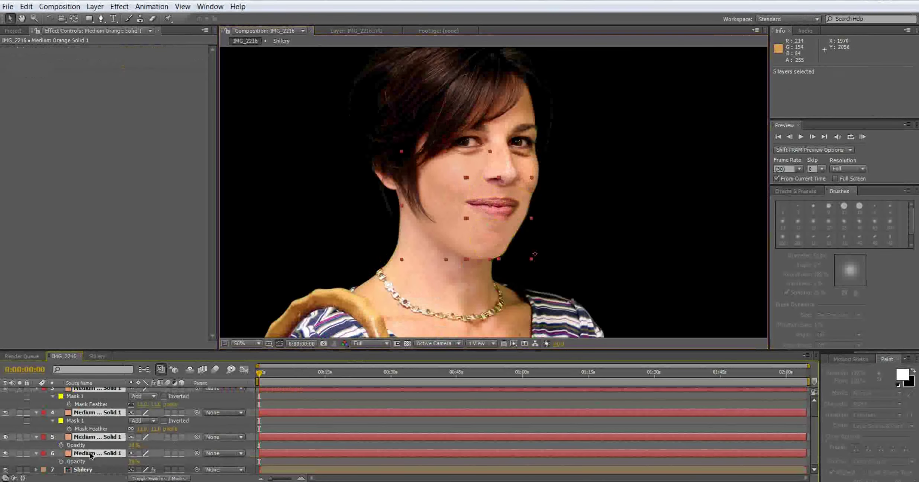
{"action": "key", "text": "t"}
{"action": "scroll", "coordinate": [111, 445], "scroll_direction": "up", "scroll_amount": 1}
{"action": "left_click", "coordinate": [132, 440]}
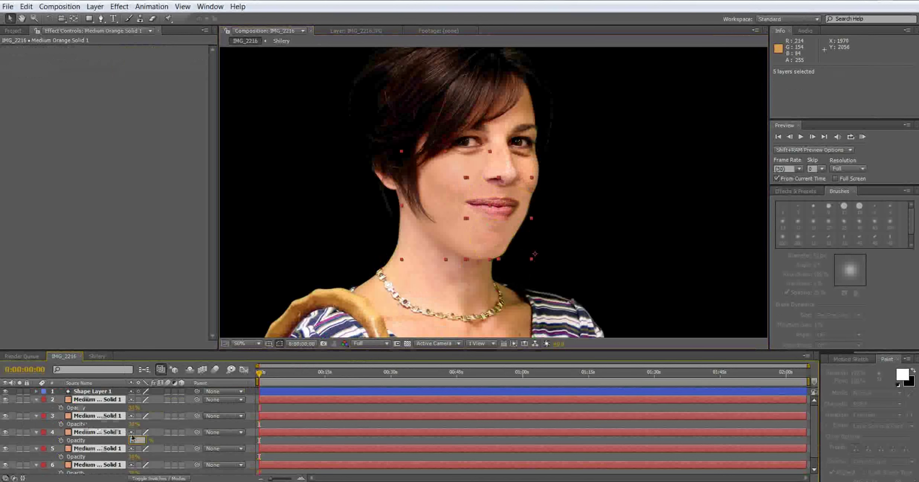
{"action": "type", "text": "20"}
{"action": "key", "text": "Return"}
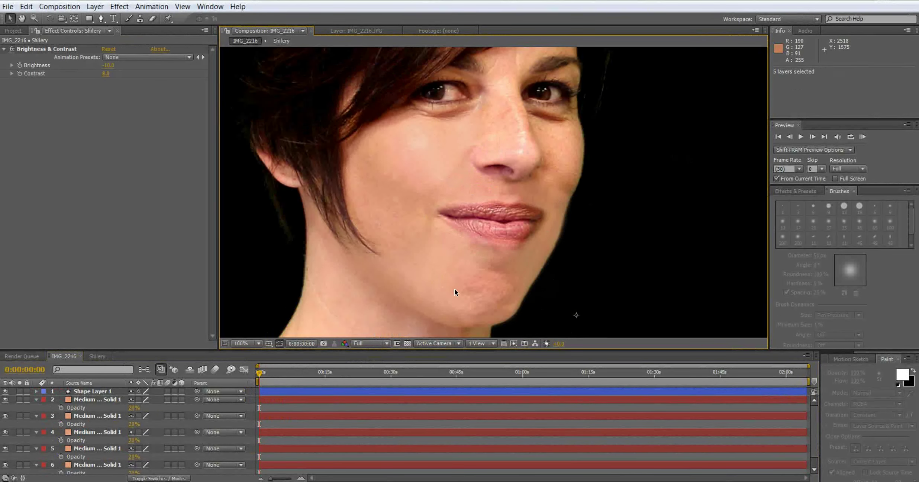
Step: Set only the topmost orange solid's opacity to 10%, deselect it and view the whole face
{"action": "left_click", "coordinate": [80, 400]}
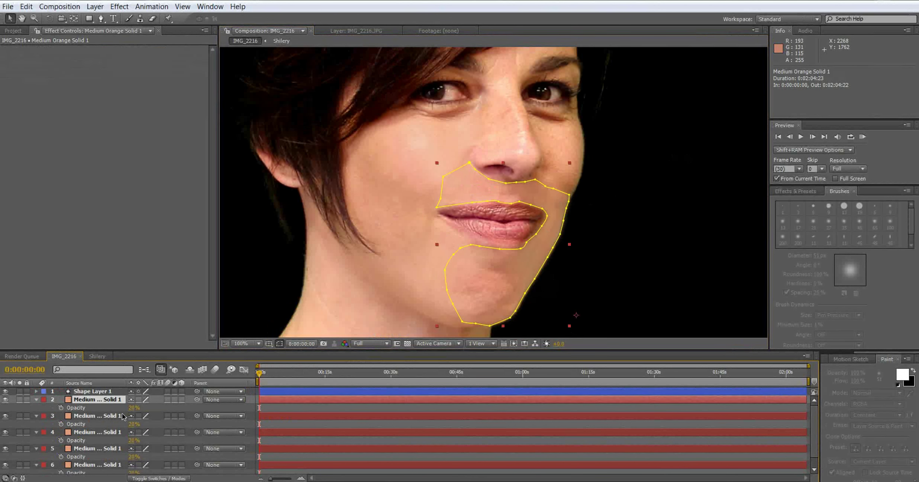
{"action": "left_click", "coordinate": [133, 407]}
{"action": "type", "text": "10"}
{"action": "key", "text": "Return"}
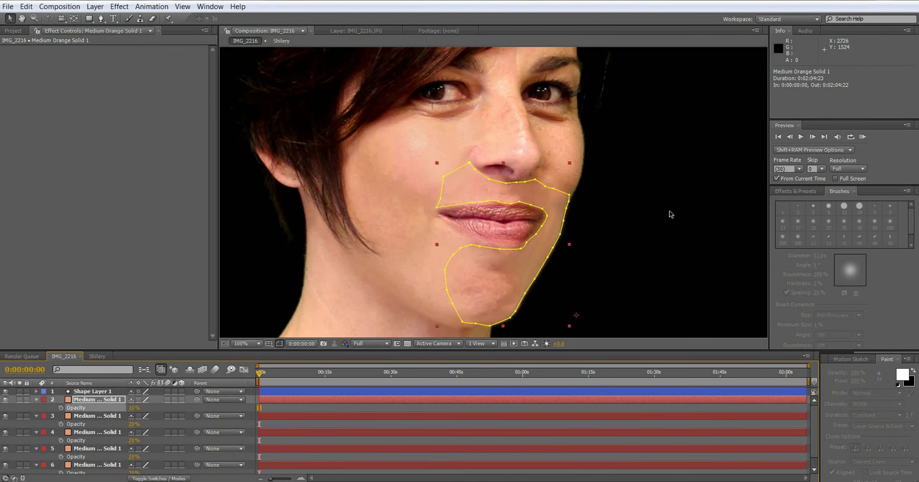
{"action": "left_click", "coordinate": [688, 192]}
{"action": "key", "text": "comma"}
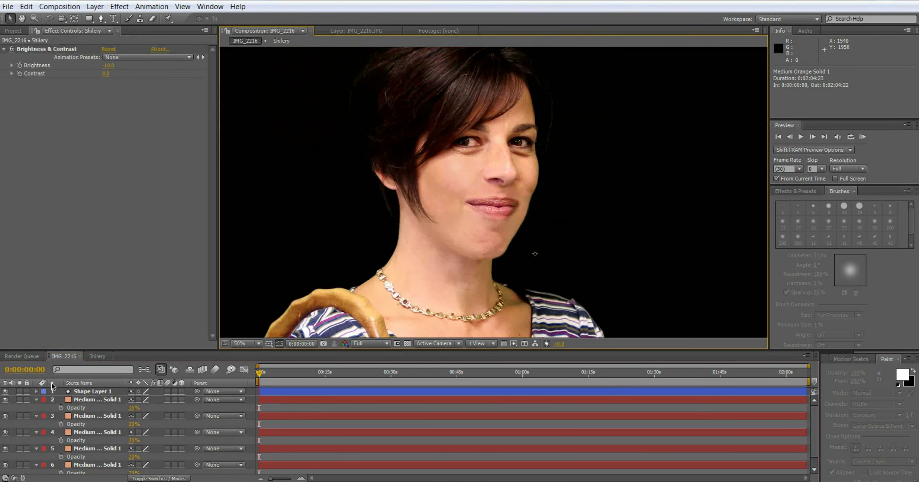
Step: Toggle the visibility of all five orange solids repeatedly to compare the face before and after, leaving them visible
{"action": "left_click", "coordinate": [82, 400]}
{"action": "scroll", "coordinate": [78, 443], "scroll_direction": "down", "scroll_amount": 1}
{"action": "left_click", "coordinate": [77, 453], "text": "shift"}
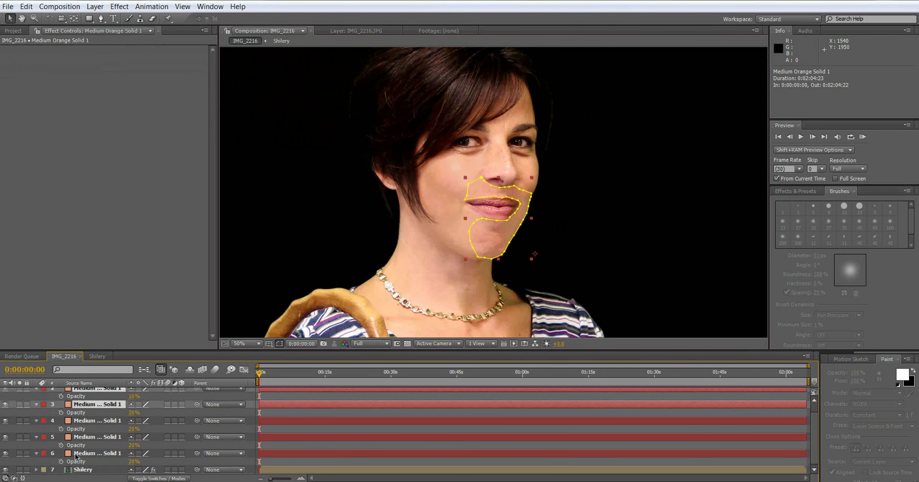
{"action": "left_click", "coordinate": [5, 453]}
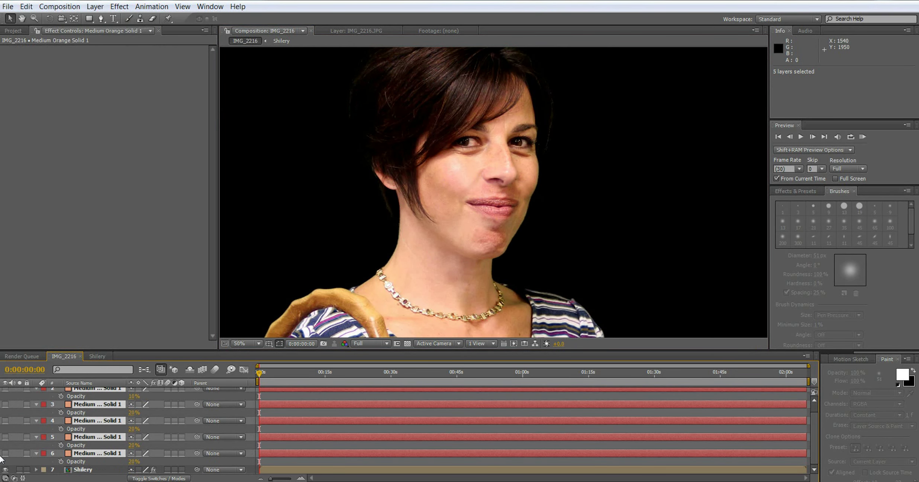
{"action": "left_click", "coordinate": [5, 453]}
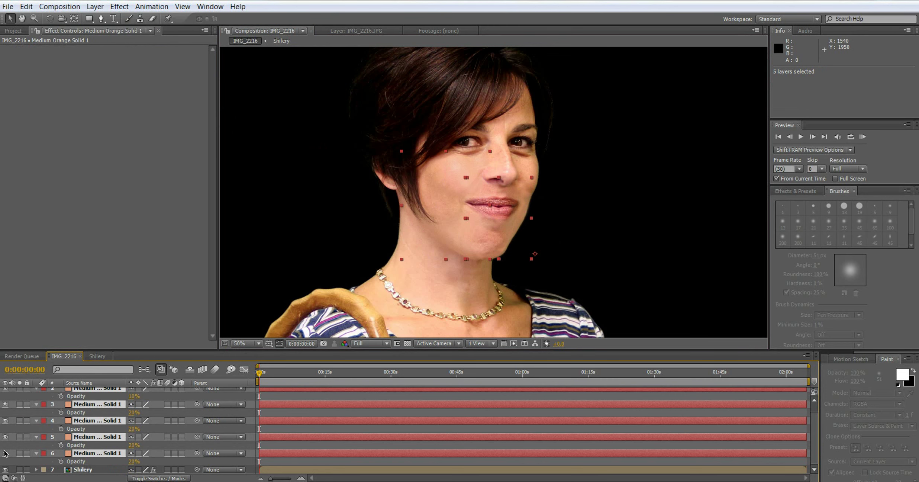
{"action": "left_click", "coordinate": [5, 453]}
{"action": "left_click", "coordinate": [5, 452]}
{"action": "left_click", "coordinate": [5, 453]}
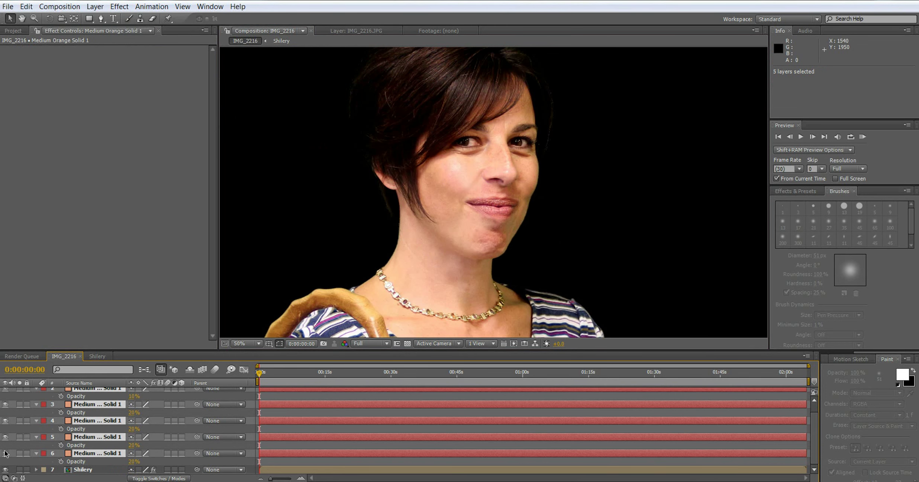
{"action": "left_click", "coordinate": [5, 453]}
{"action": "left_click", "coordinate": [666, 242]}
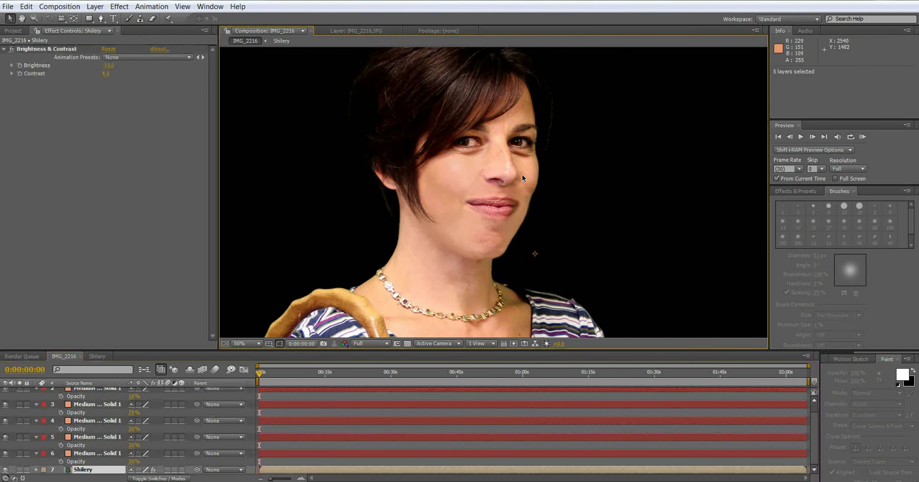
Step: Duplicate the topmost orange solid and delete the duplicate's mask
{"action": "scroll", "coordinate": [522, 174], "scroll_direction": "up", "scroll_amount": 2}
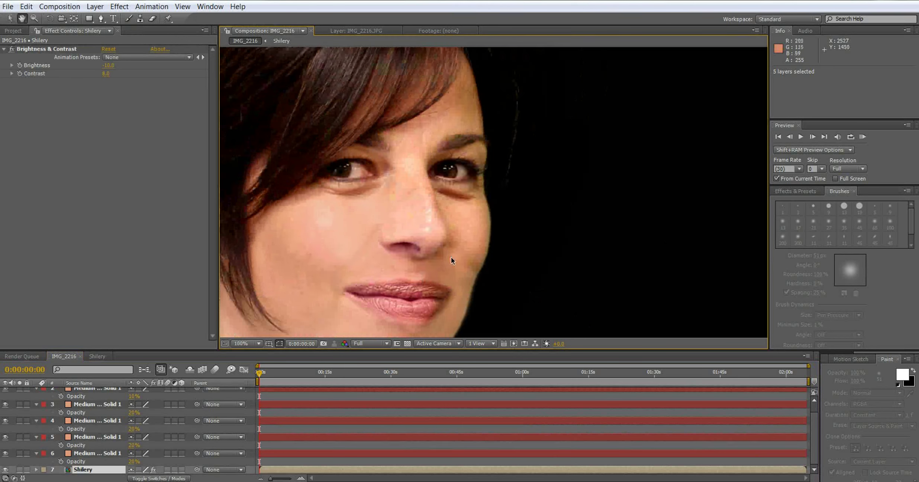
{"action": "scroll", "coordinate": [451, 256], "scroll_direction": "up", "scroll_amount": 1}
{"action": "key", "text": "space"}
{"action": "left_click_drag", "start_coordinate": [443, 251], "coordinate": [396, 263]}
{"action": "key", "text": "v"}
{"action": "key", "text": "c"}
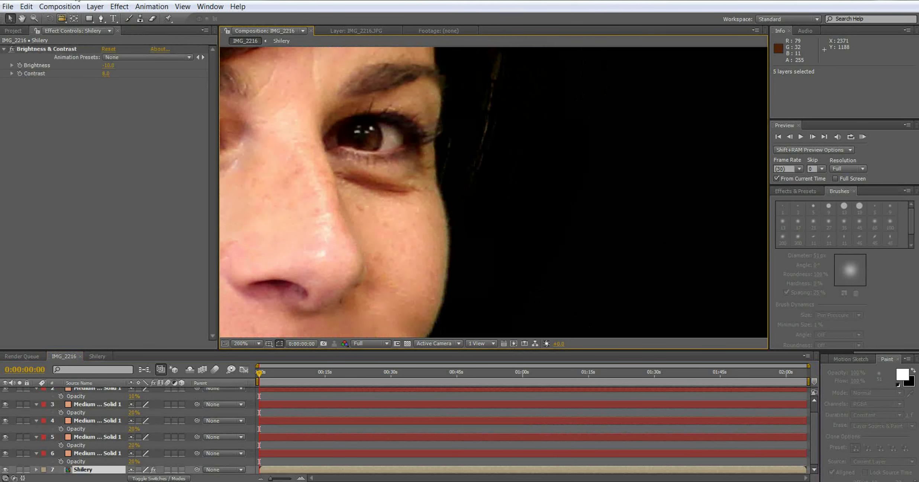
{"action": "left_click", "coordinate": [87, 8]}
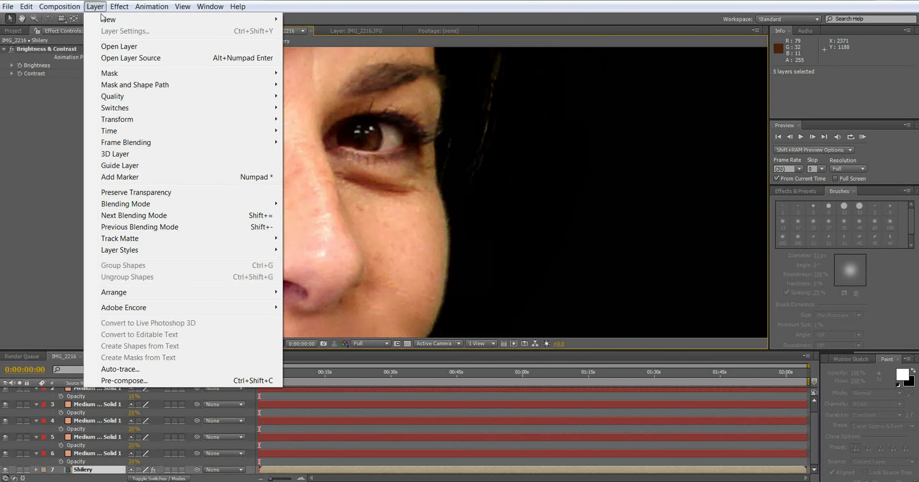
{"action": "left_click", "coordinate": [106, 403]}
{"action": "left_click", "coordinate": [107, 396]}
{"action": "scroll", "coordinate": [107, 397], "scroll_direction": "up", "scroll_amount": 1}
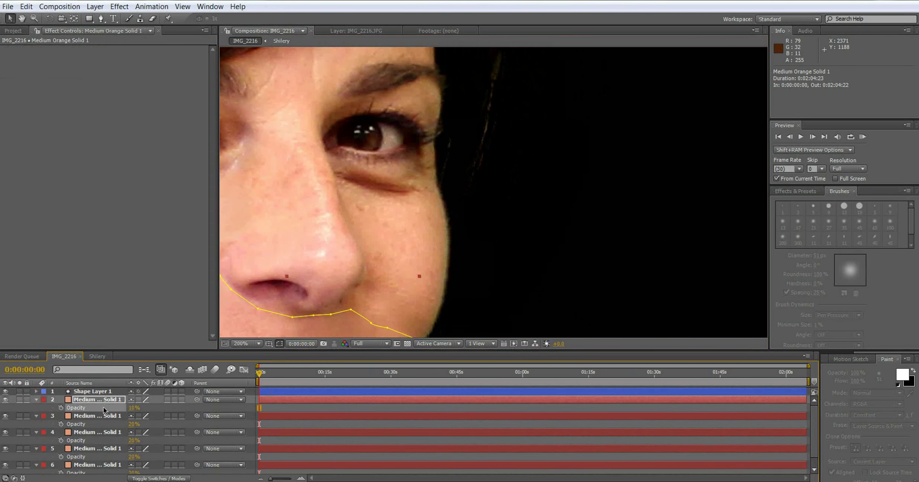
{"action": "key", "text": "ctrl+d"}
{"action": "key", "text": "m"}
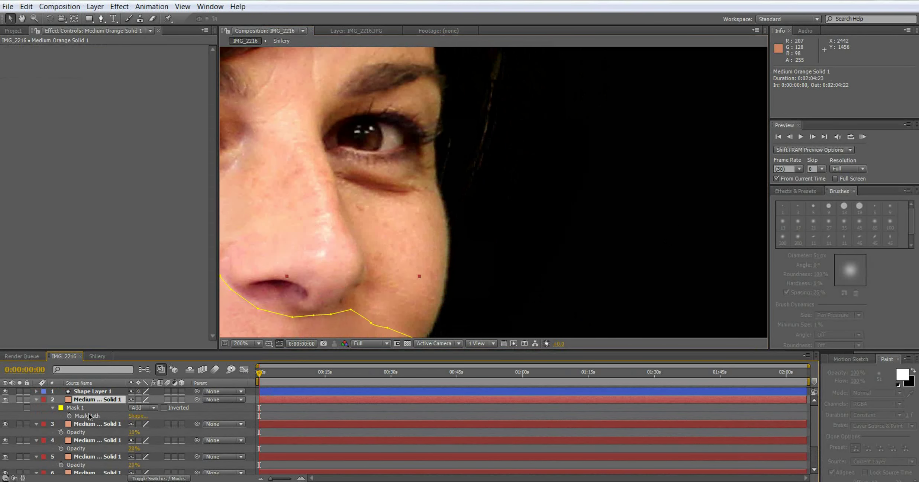
{"action": "left_click", "coordinate": [89, 407]}
{"action": "key", "text": "Delete"}
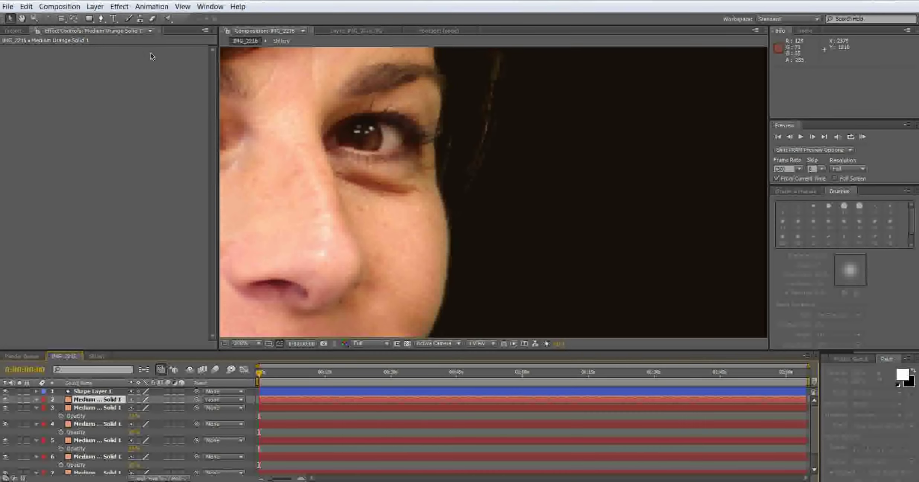
Step: With the Pen tool, draw a closed mask on the duplicate around the far cheek, from under the eye down beside the nose
{"action": "left_click", "coordinate": [101, 19]}
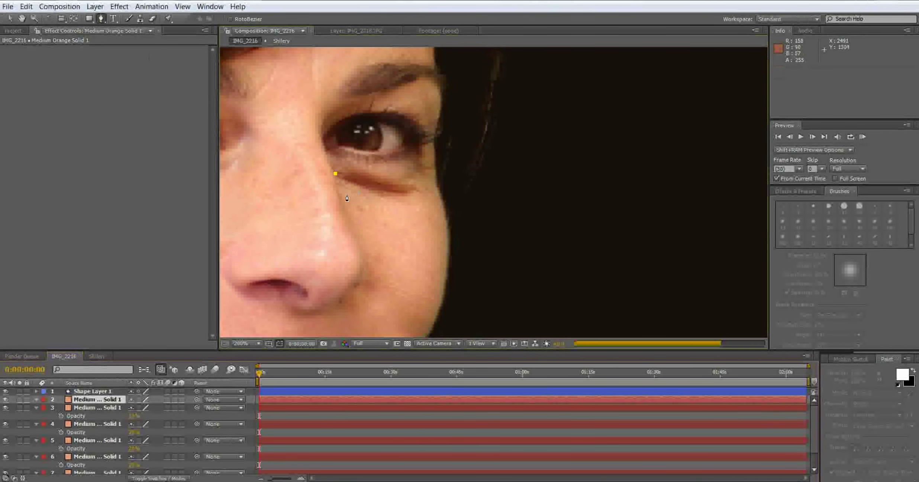
{"action": "left_click", "coordinate": [335, 174]}
{"action": "left_click", "coordinate": [345, 205]}
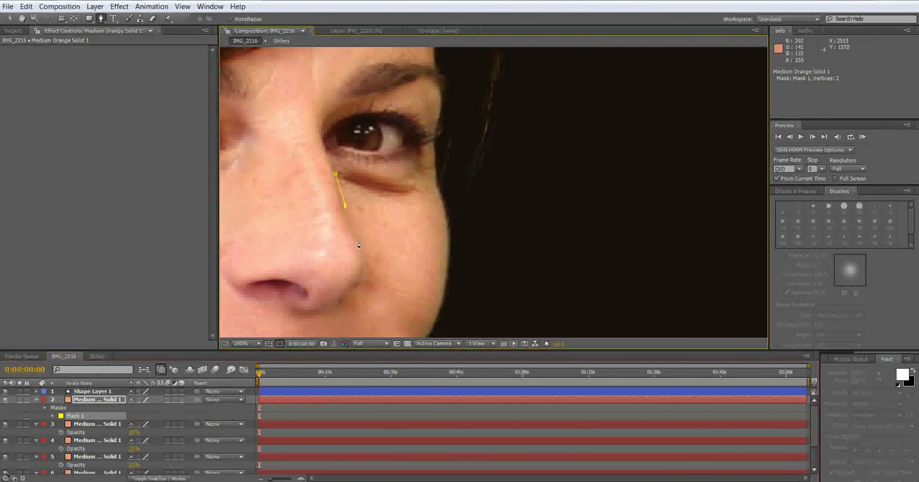
{"action": "left_click", "coordinate": [385, 307]}
{"action": "left_click", "coordinate": [389, 326]}
{"action": "left_click", "coordinate": [437, 311]}
{"action": "left_click", "coordinate": [446, 272]}
{"action": "left_click", "coordinate": [449, 239]}
{"action": "left_click", "coordinate": [444, 206]}
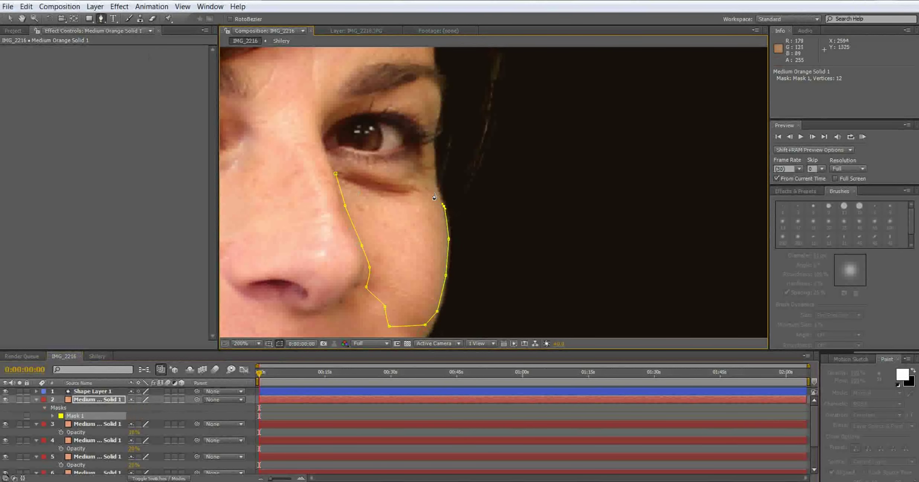
{"action": "left_click", "coordinate": [396, 177]}
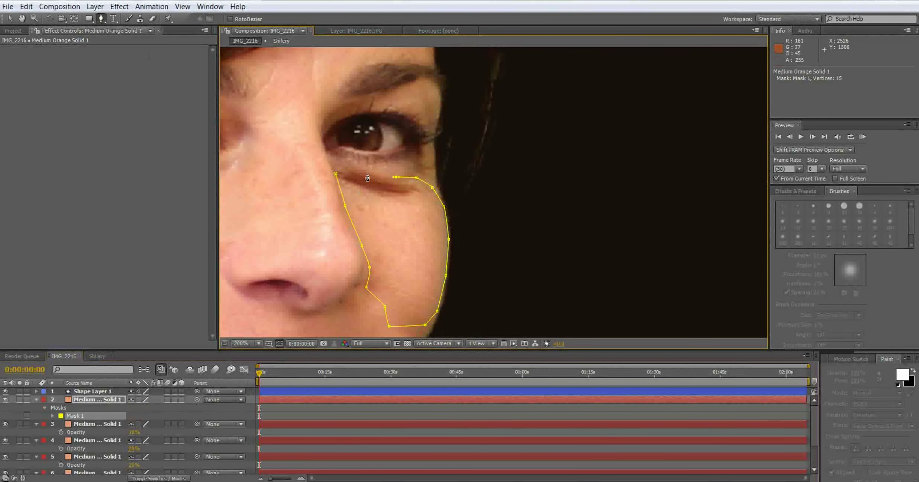
{"action": "left_click", "coordinate": [336, 173]}
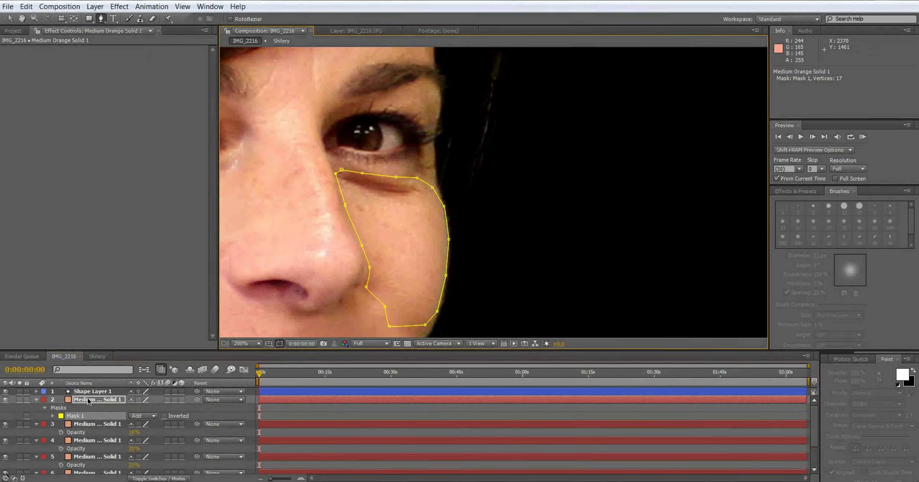
Step: Try 20% opacity on the far-cheek solid, settle on 30%, and view more of the face
{"action": "key", "text": "t"}
{"action": "left_click", "coordinate": [133, 407]}
{"action": "type", "text": "2"}
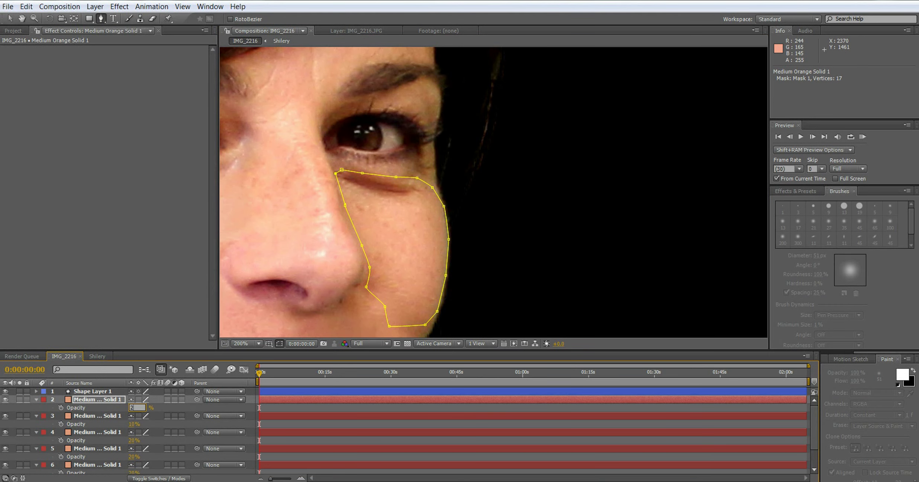
{"action": "type", "text": "0"}
{"action": "key", "text": "Return"}
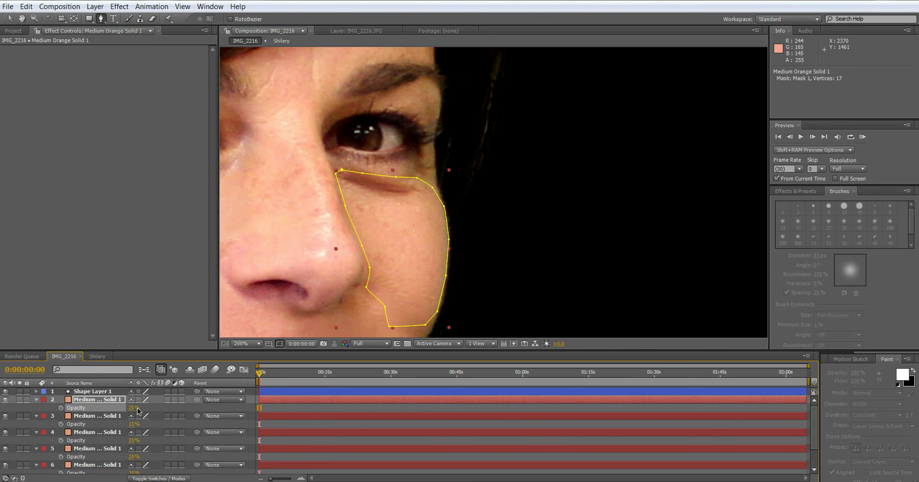
{"action": "type", "text": "30"}
{"action": "key", "text": "Return"}
{"action": "key", "text": "comma"}
{"action": "key", "text": "comma"}
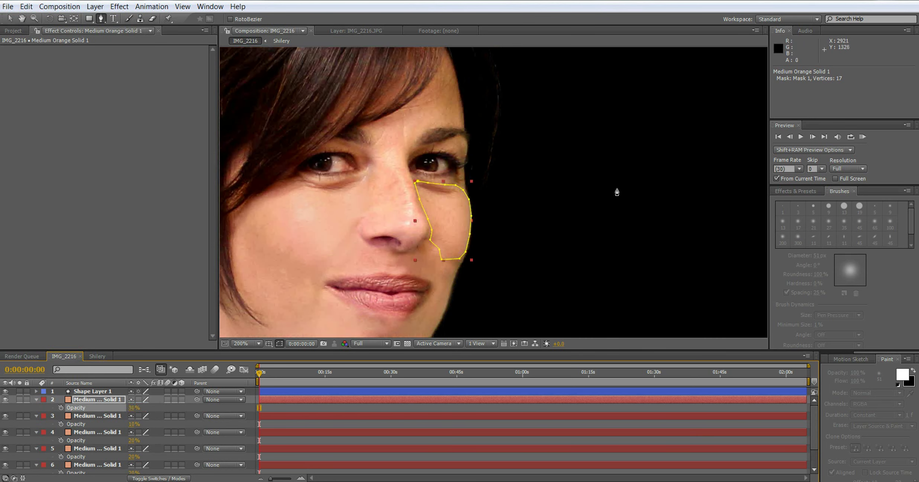
Step: Set the far-cheek mask's feather to 11 pixels, delete the stray second mask and deselect the layer
{"action": "key", "text": "f"}
{"action": "left_click", "coordinate": [140, 415]}
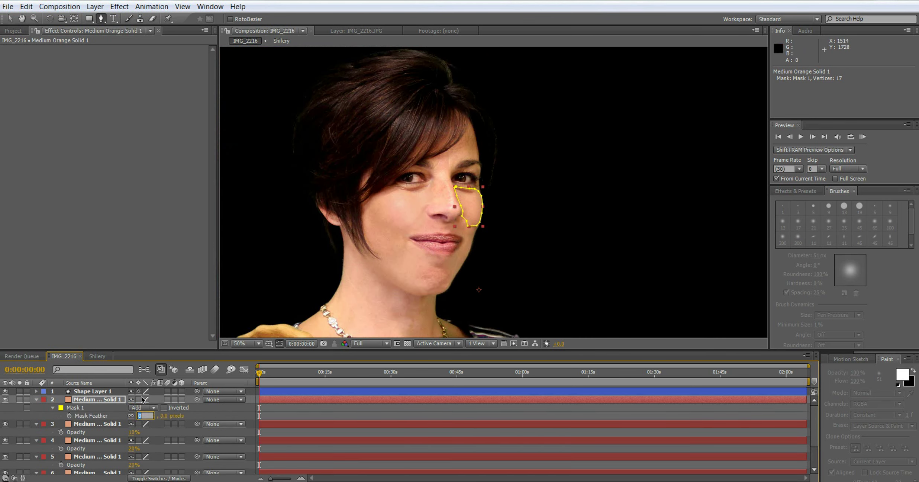
{"action": "type", "text": "11"}
{"action": "key", "text": "Return"}
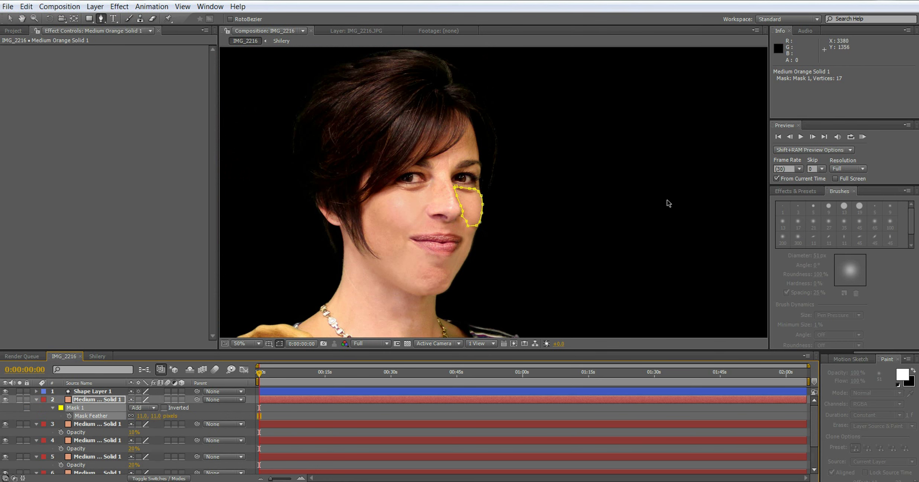
{"action": "left_click", "coordinate": [668, 200]}
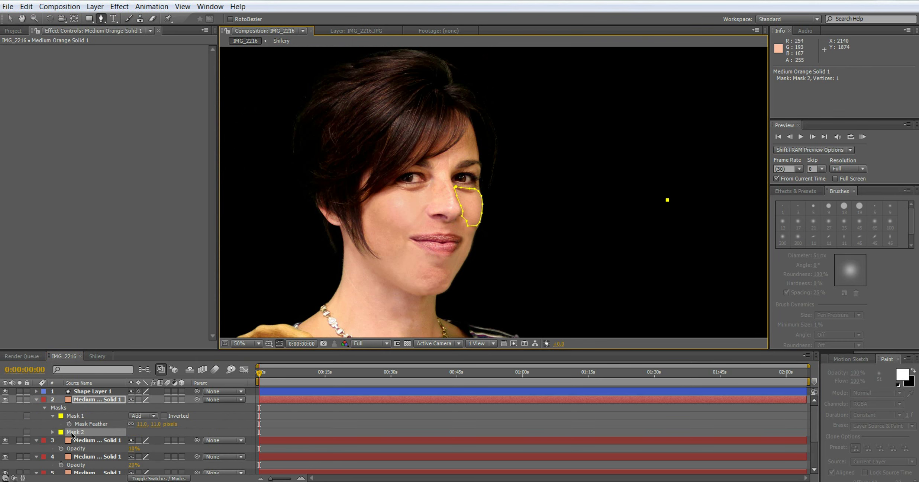
{"action": "key", "text": "Delete"}
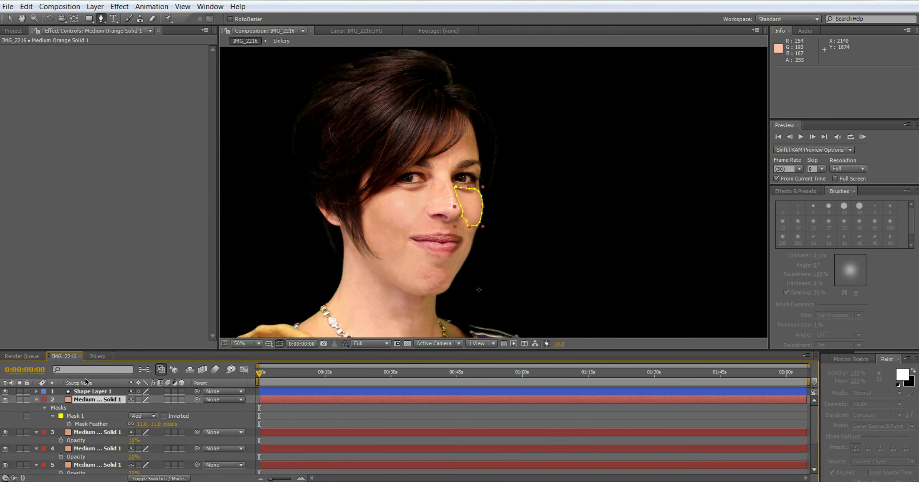
{"action": "left_click", "coordinate": [85, 435]}
{"action": "key", "text": "v"}
{"action": "left_click", "coordinate": [635, 171]}
Step: Examine the retouched face close up and at full view to judge how the far-cheek patch blends in
{"action": "scroll", "coordinate": [588, 188], "scroll_direction": "up", "scroll_amount": 1}
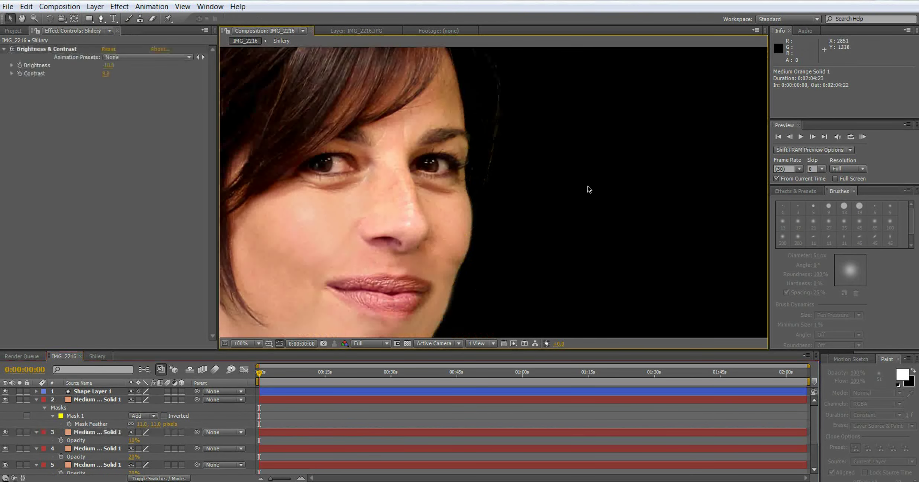
{"action": "scroll", "coordinate": [474, 200], "scroll_direction": "down", "scroll_amount": 1}
{"action": "key", "text": "space"}
{"action": "left_click_drag", "start_coordinate": [456, 195], "coordinate": [449, 139]}
{"action": "key", "text": "space"}
{"action": "scroll", "coordinate": [427, 267], "scroll_direction": "up", "scroll_amount": 1}
{"action": "scroll", "coordinate": [427, 267], "scroll_direction": "up", "scroll_amount": 1}
{"action": "key", "text": "space"}
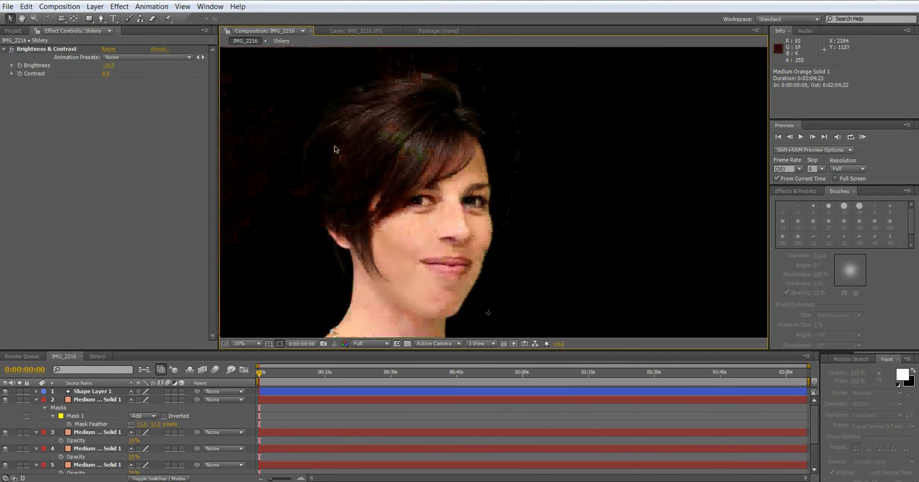
{"action": "key", "text": "comma"}
{"action": "key", "text": "comma"}
{"action": "left_click_drag", "start_coordinate": [408, 201], "coordinate": [423, 148]}
{"action": "key", "text": "v"}
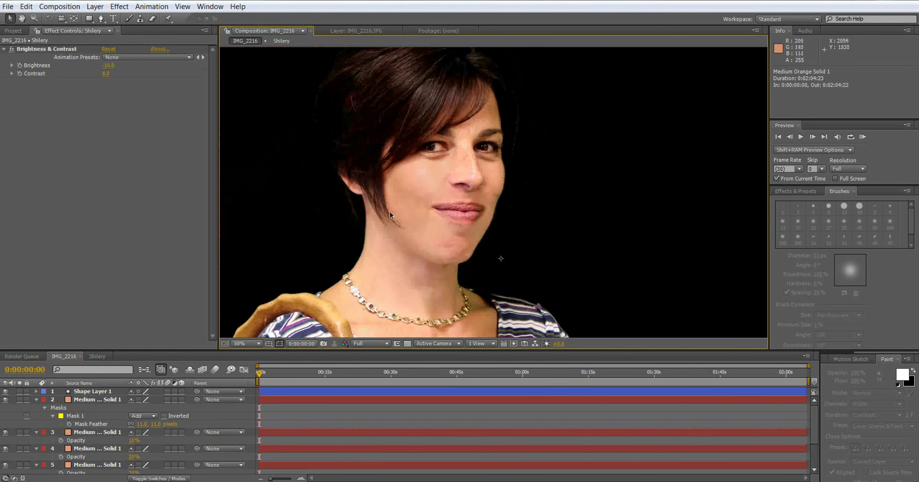
Step: Duplicate the far-cheek orange solid and move the copy onto the nose, about 98 px sideways and 36 px up
{"action": "scroll", "coordinate": [412, 206], "scroll_direction": "down", "scroll_amount": 1}
{"action": "scroll", "coordinate": [440, 201], "scroll_direction": "up", "scroll_amount": 3}
{"action": "key", "text": "space"}
{"action": "left_click_drag", "start_coordinate": [429, 211], "coordinate": [446, 247]}
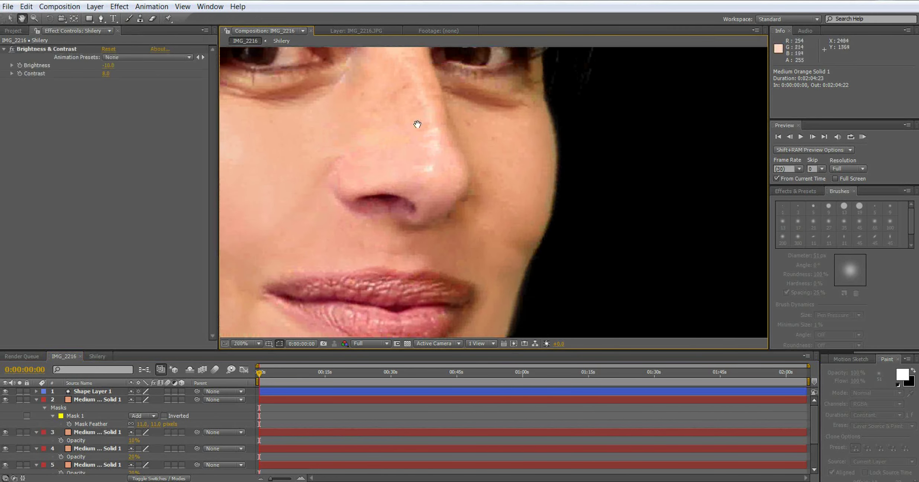
{"action": "left_click_drag", "start_coordinate": [417, 125], "coordinate": [432, 195]}
{"action": "key", "text": "v"}
{"action": "left_click", "coordinate": [97, 399]}
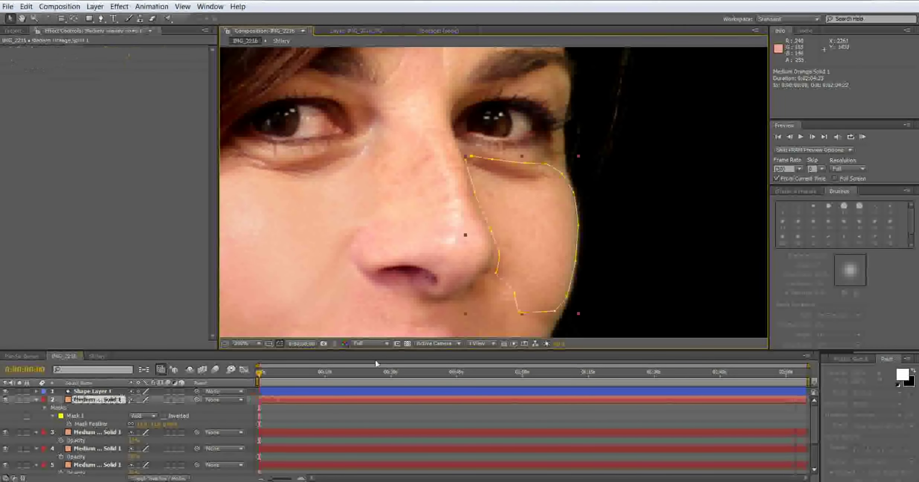
{"action": "key", "text": "ctrl+d"}
{"action": "left_click_drag", "start_coordinate": [529, 233], "coordinate": [438, 199]}
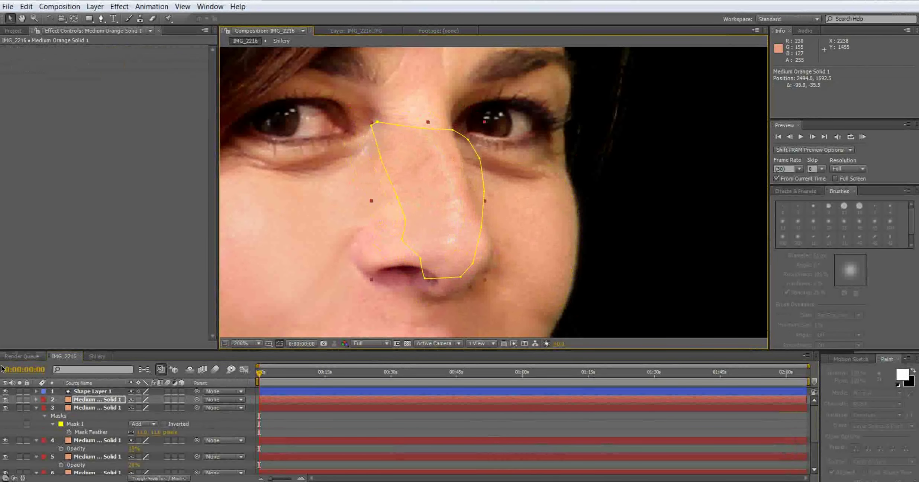
Step: Delete the copied mask on the duplicated solid and draw a new closed mask around the whole nose, from bridge to nostrils
{"action": "key", "text": "m"}
{"action": "left_click", "coordinate": [69, 409]}
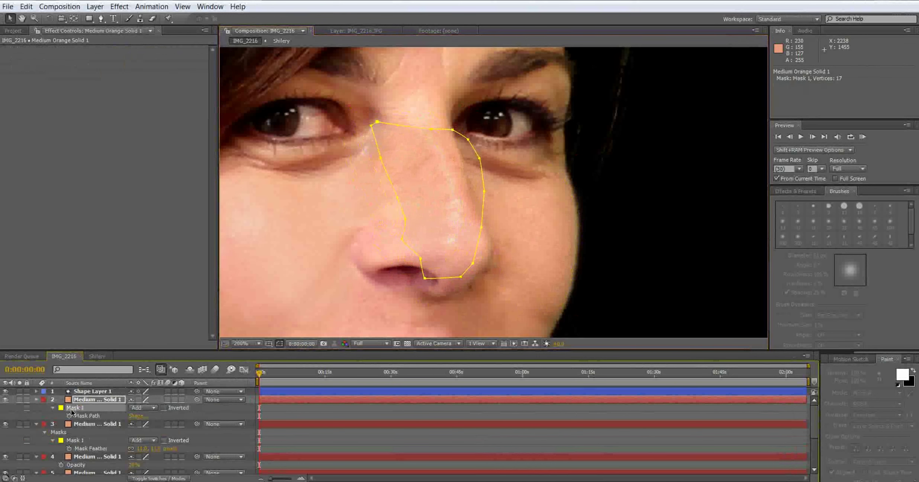
{"action": "key", "text": "Delete"}
{"action": "left_click", "coordinate": [101, 18]}
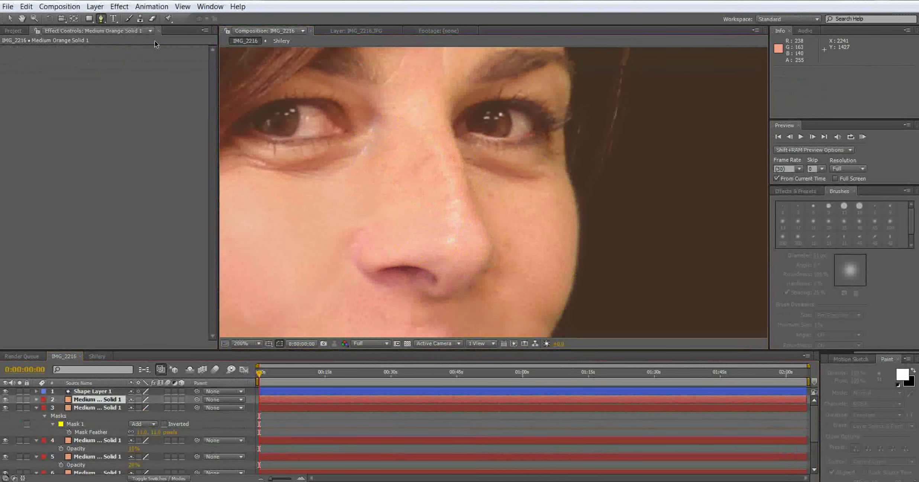
{"action": "left_click", "coordinate": [403, 103]}
{"action": "left_click", "coordinate": [394, 136]}
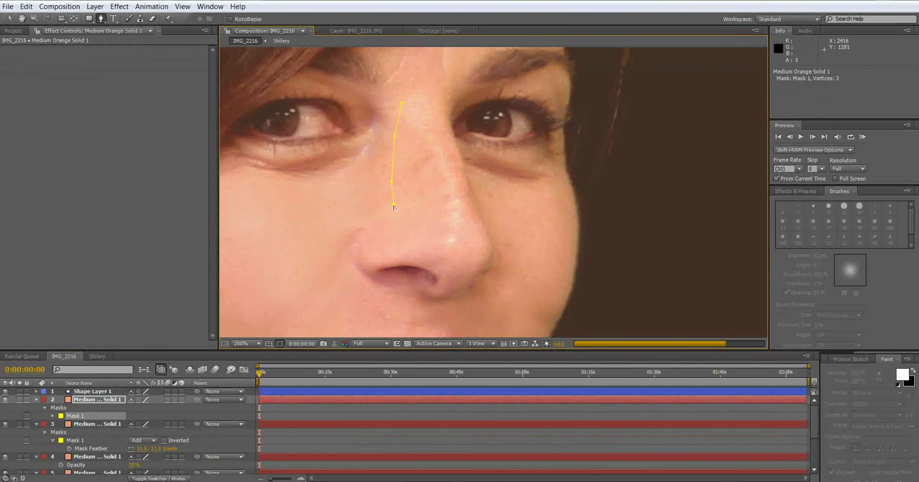
{"action": "left_click", "coordinate": [358, 238]}
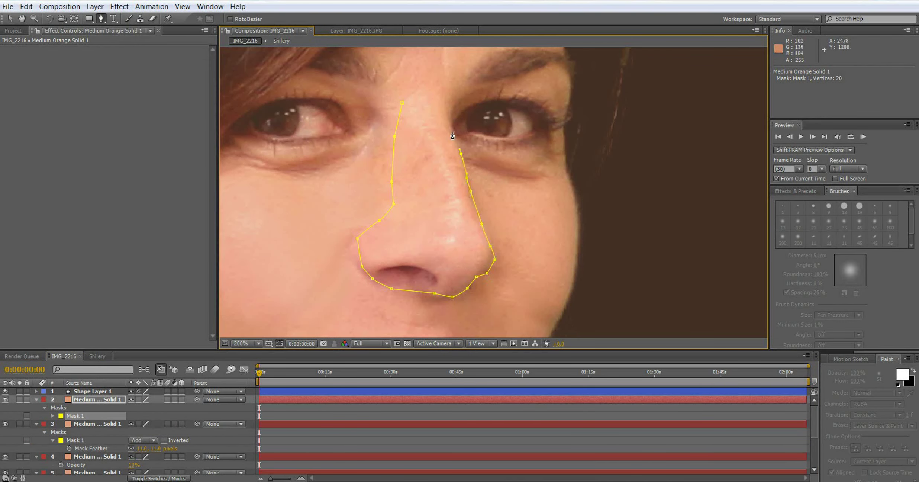
{"action": "left_click", "coordinate": [403, 104]}
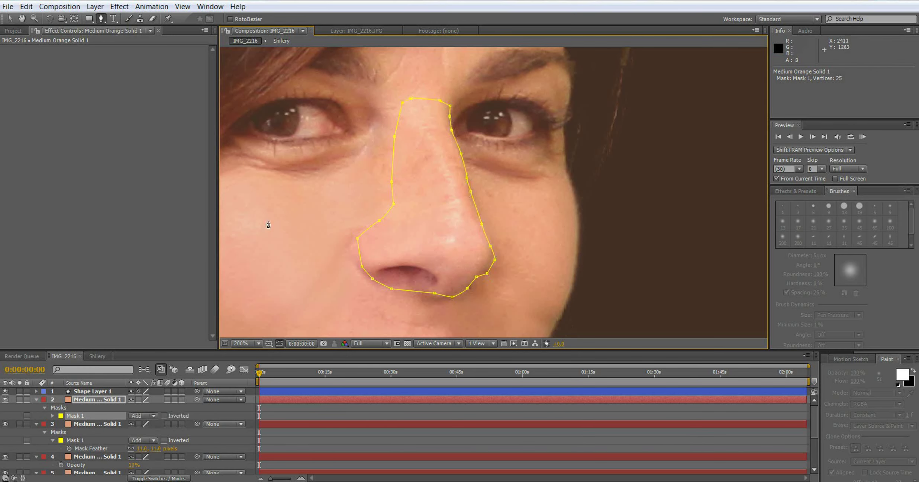
Step: Set the nose mask's feather to 11 pixels and reveal the solid's opacity
{"action": "key", "text": "f"}
{"action": "left_click", "coordinate": [141, 416]}
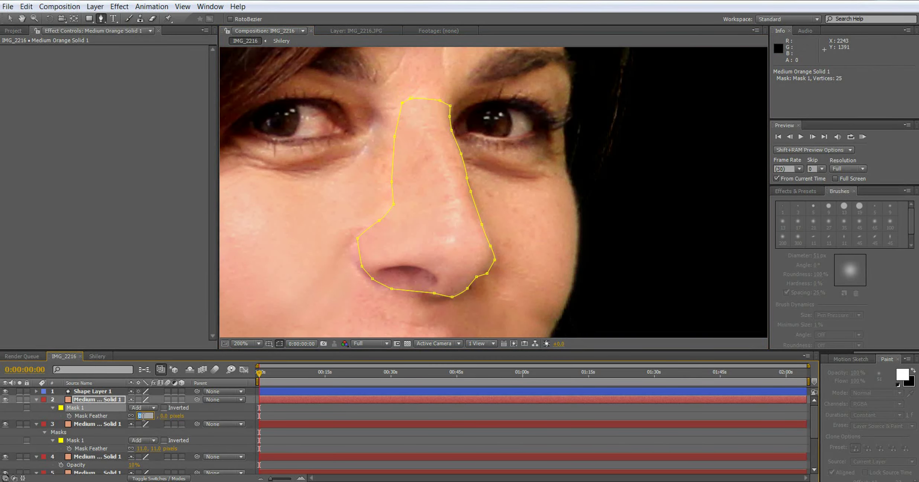
{"action": "type", "text": "11"}
{"action": "key", "text": "Return"}
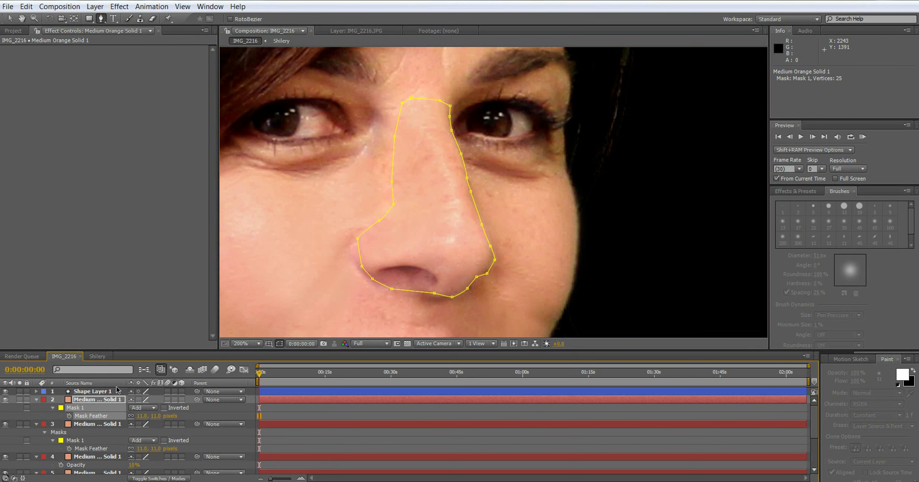
{"action": "key", "text": "t"}
Step: Draw a second closed mask around the dark nostril opening on the nose solid
{"action": "key", "text": "comma"}
{"action": "key", "text": "comma"}
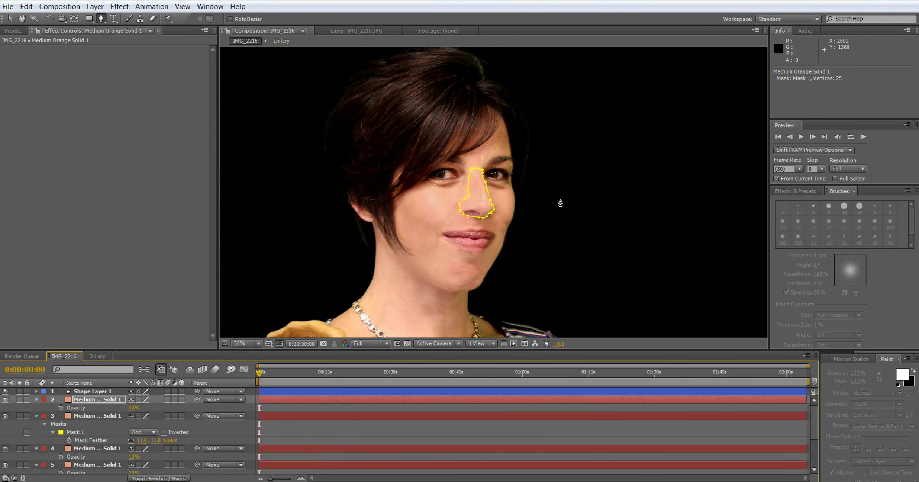
{"action": "scroll", "coordinate": [488, 238], "scroll_direction": "up", "scroll_amount": 3}
{"action": "key", "text": "space"}
{"action": "left_click_drag", "start_coordinate": [402, 244], "coordinate": [483, 114]}
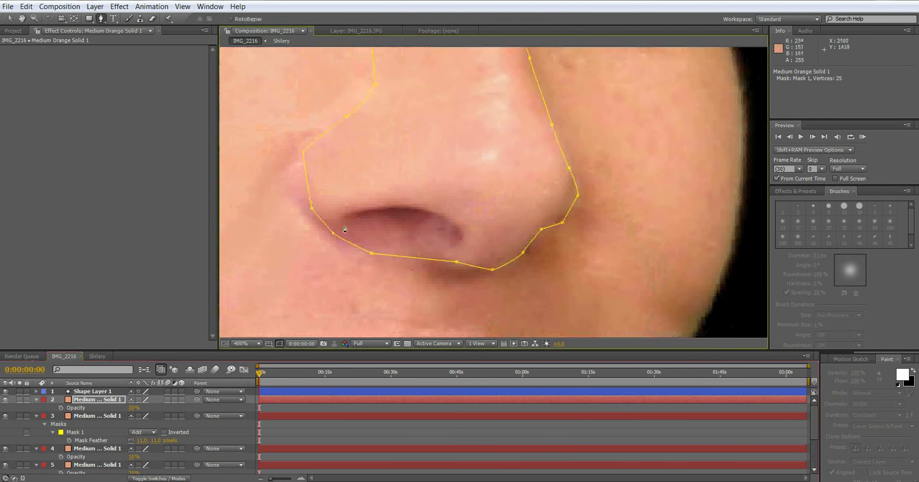
{"action": "left_click", "coordinate": [376, 210]}
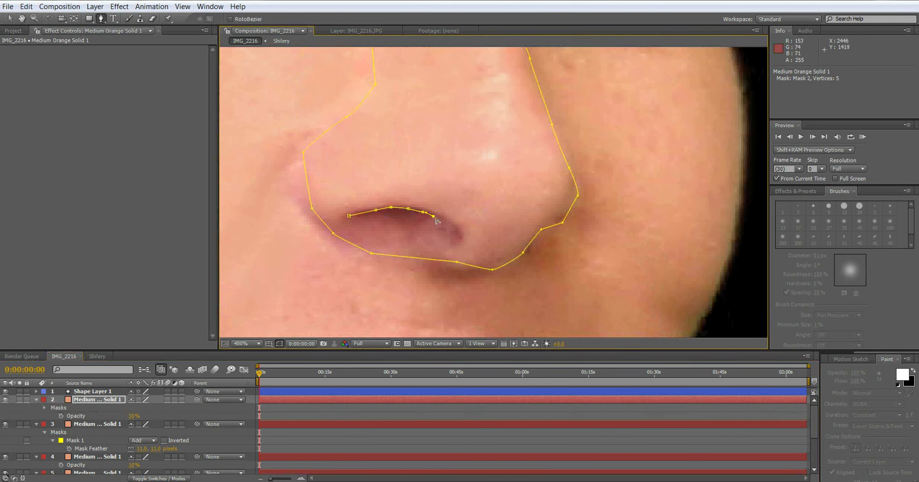
{"action": "left_click", "coordinate": [349, 216]}
Step: Set the nostril mask's mode to Subtract and its feather to 11 pixels
{"action": "key", "text": "m"}
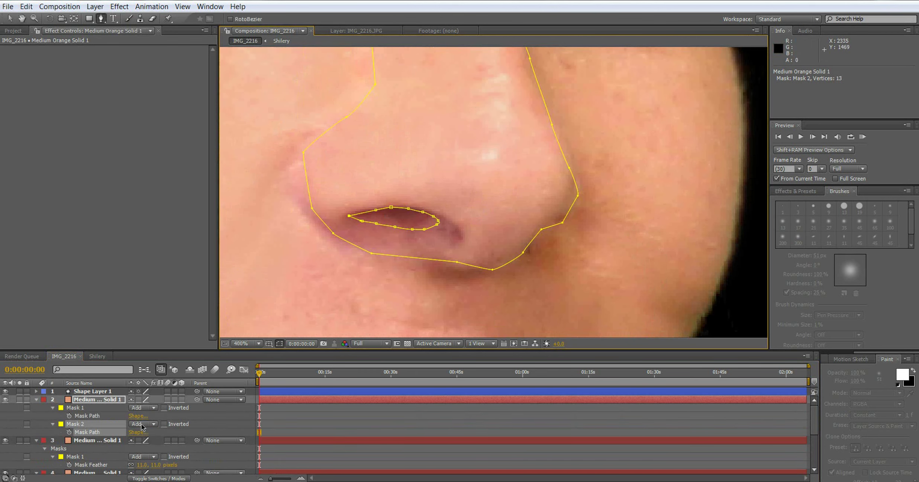
{"action": "left_click", "coordinate": [154, 424]}
{"action": "left_click", "coordinate": [154, 372]}
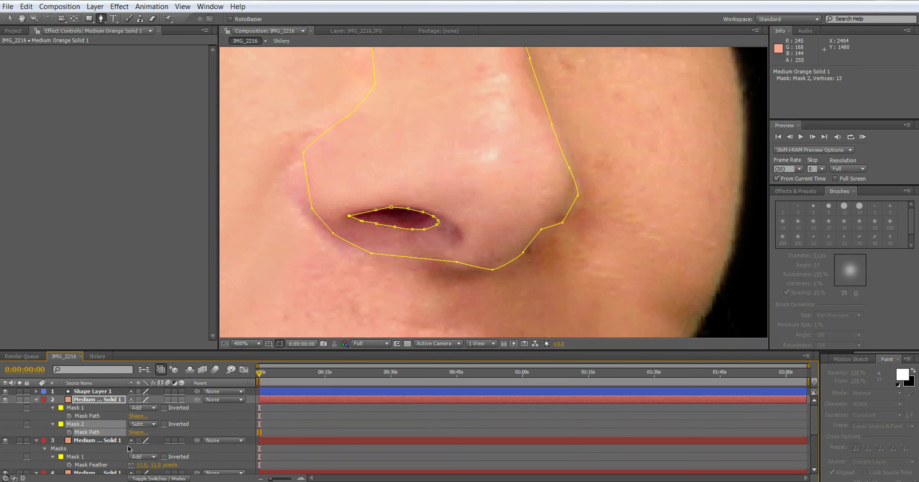
{"action": "key", "text": "f"}
{"action": "left_click", "coordinate": [138, 429]}
{"action": "type", "text": "11"}
{"action": "key", "text": "Return"}
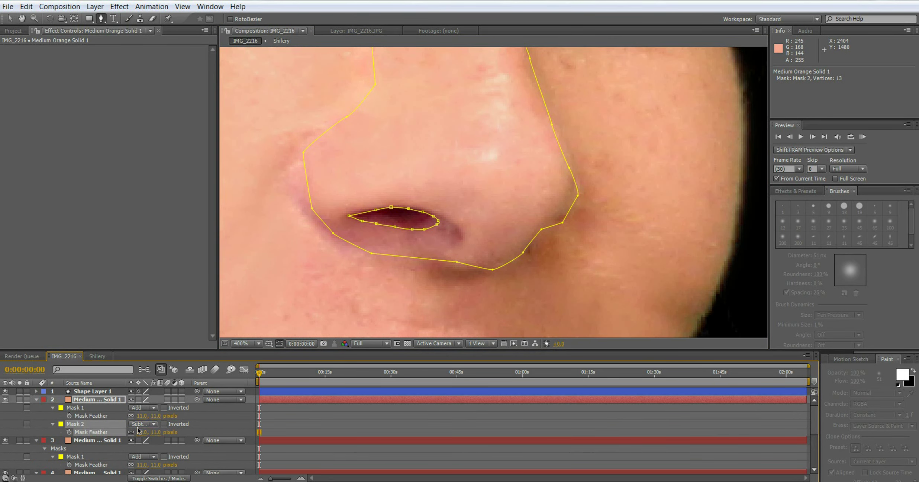
Step: Deselect the nose solid and examine how its patch blends in, from close up out to the upper body
{"action": "scroll", "coordinate": [619, 205], "scroll_direction": "down", "scroll_amount": 2}
{"action": "key", "text": "v"}
{"action": "left_click", "coordinate": [619, 205]}
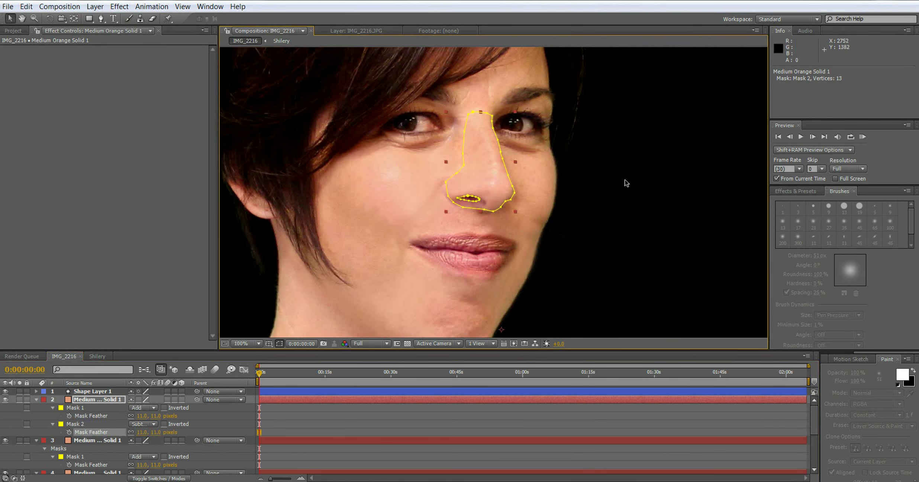
{"action": "left_click", "coordinate": [624, 181]}
{"action": "scroll", "coordinate": [589, 181], "scroll_direction": "down", "scroll_amount": 1}
{"action": "key", "text": "space"}
{"action": "left_click_drag", "start_coordinate": [509, 179], "coordinate": [496, 207]}
{"action": "key", "text": "v"}
{"action": "key", "text": "comma"}
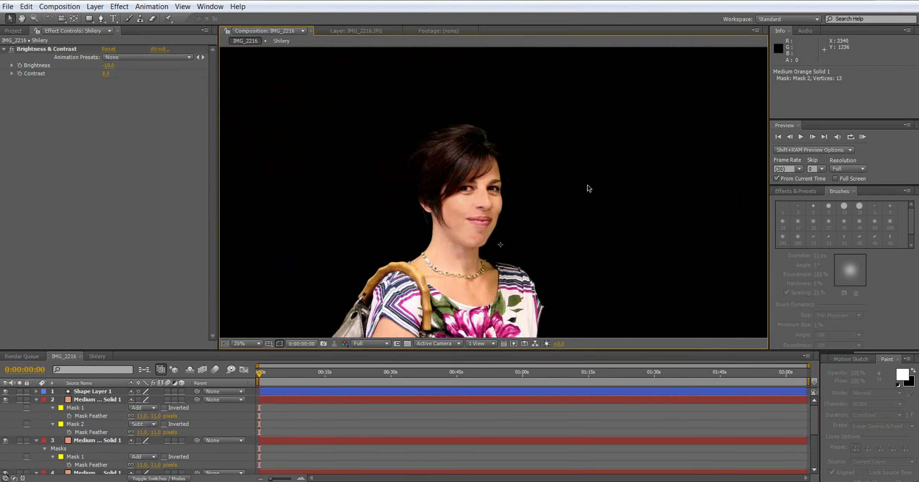
Step: Delete Shape Layer 1 from the composition
{"action": "left_click", "coordinate": [83, 399]}
{"action": "left_click", "coordinate": [82, 391]}
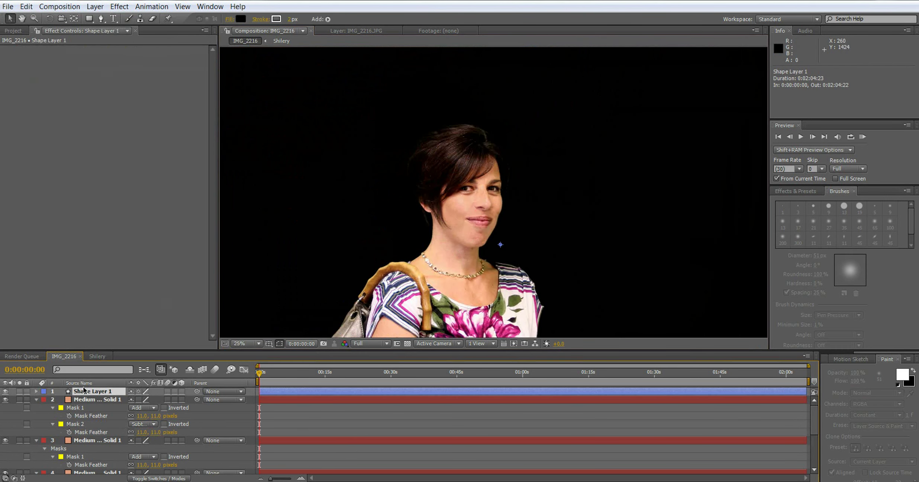
{"action": "key", "text": "Delete"}
Step: Precompose all seven Medium Orange Solid layers into a new composition named Make up
{"action": "left_click", "coordinate": [91, 391]}
{"action": "key", "text": "space"}
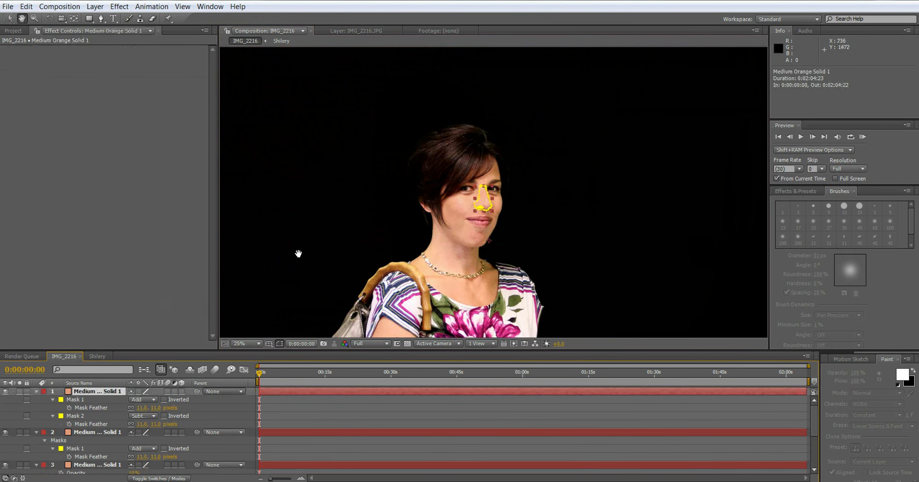
{"action": "left_click_drag", "start_coordinate": [297, 254], "coordinate": [341, 195]}
{"action": "scroll", "coordinate": [87, 396], "scroll_direction": "down", "scroll_amount": 1}
{"action": "scroll", "coordinate": [88, 399], "scroll_direction": "down", "scroll_amount": 1}
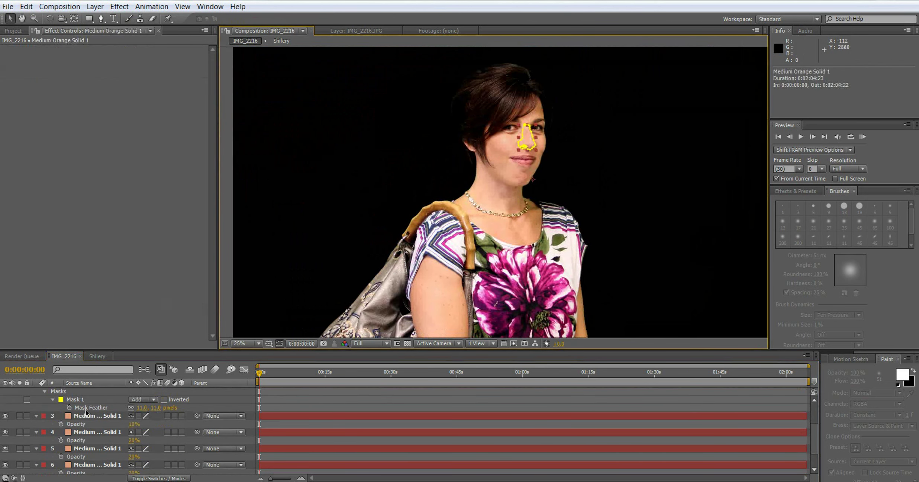
{"action": "left_click", "coordinate": [246, 343]}
{"action": "left_click", "coordinate": [258, 156]}
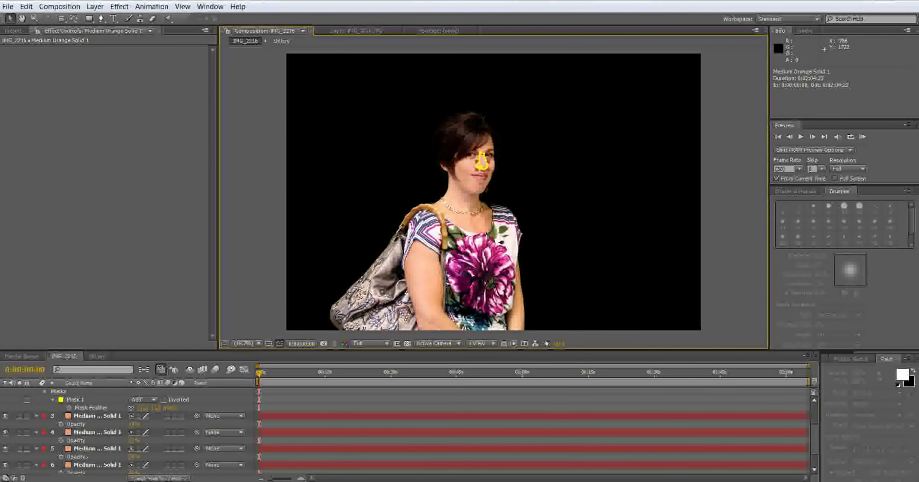
{"action": "scroll", "coordinate": [98, 424], "scroll_direction": "down", "scroll_amount": 2}
{"action": "left_click", "coordinate": [87, 454], "text": "shift"}
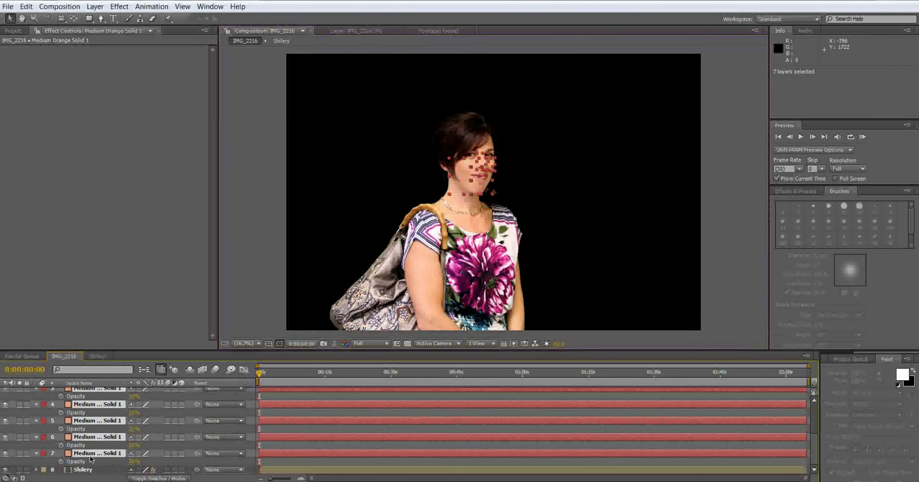
{"action": "key", "text": "ctrl+shift+c"}
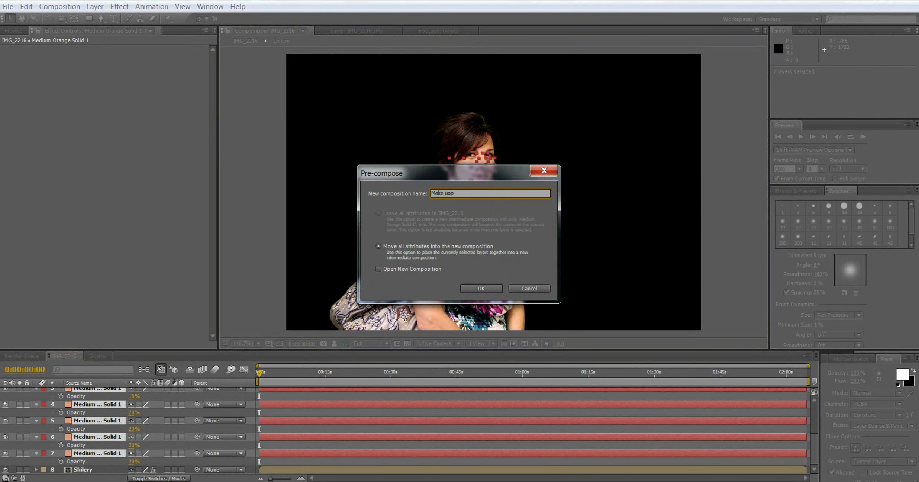
{"action": "type", "text": "Make up"}
{"action": "key", "text": "Return"}
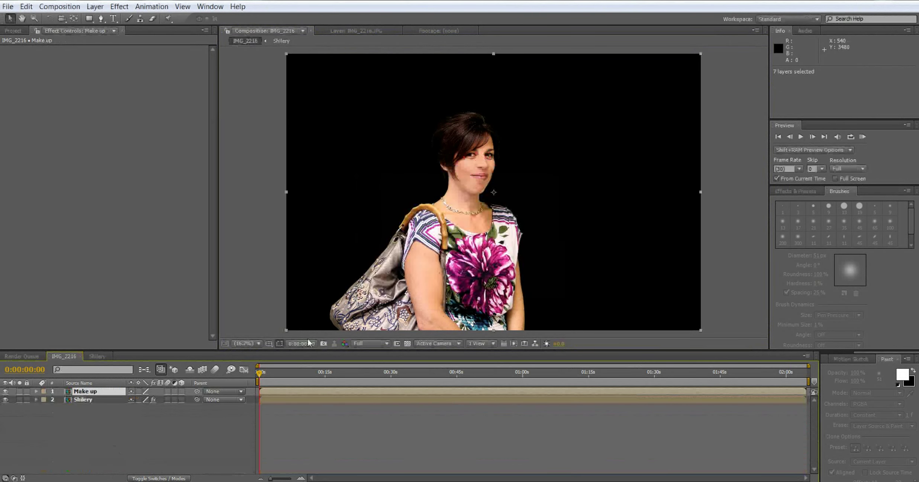
Step: Compare the portrait with the Make up layer hidden and shown, and examine the face closely and the figure as a whole
{"action": "left_click", "coordinate": [150, 419]}
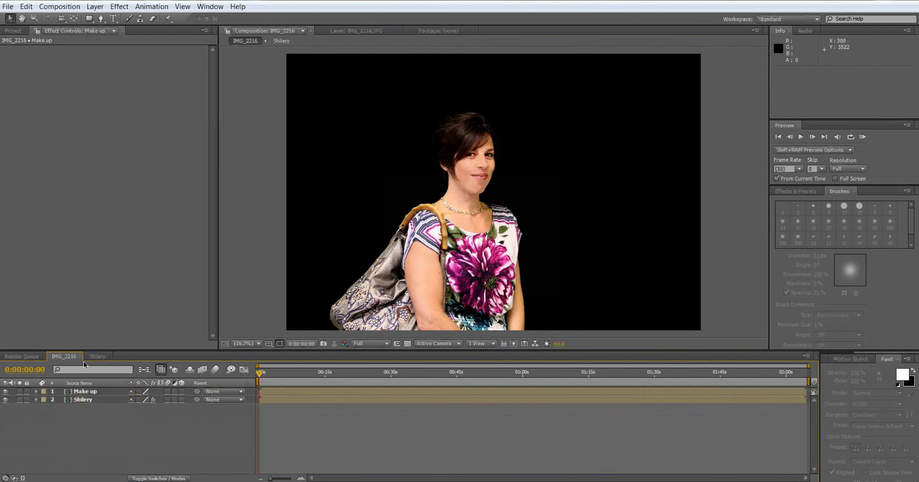
{"action": "left_click", "coordinate": [5, 391]}
{"action": "left_click", "coordinate": [6, 391]}
{"action": "scroll", "coordinate": [477, 207], "scroll_direction": "up", "scroll_amount": 8}
{"action": "left_click_drag", "start_coordinate": [464, 200], "coordinate": [523, 336]}
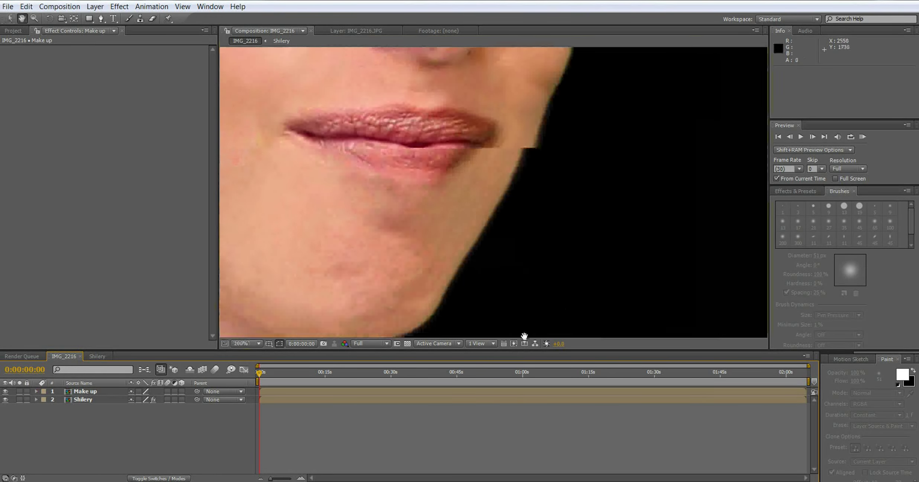
{"action": "left_click_drag", "start_coordinate": [519, 279], "coordinate": [556, 326]}
{"action": "left_click_drag", "start_coordinate": [483, 67], "coordinate": [446, 279]}
{"action": "scroll", "coordinate": [466, 226], "scroll_direction": "down", "scroll_amount": 6}
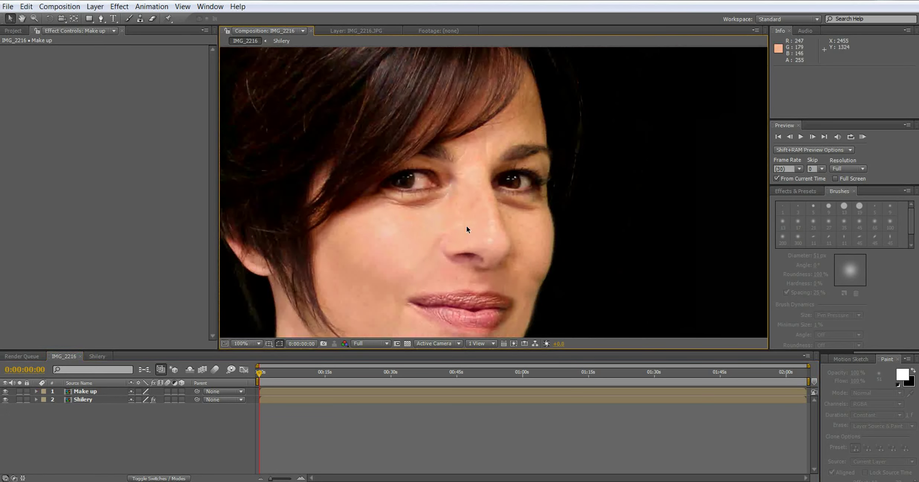
{"action": "left_click_drag", "start_coordinate": [467, 246], "coordinate": [472, 166]}
{"action": "left_click_drag", "start_coordinate": [467, 215], "coordinate": [465, 158]}
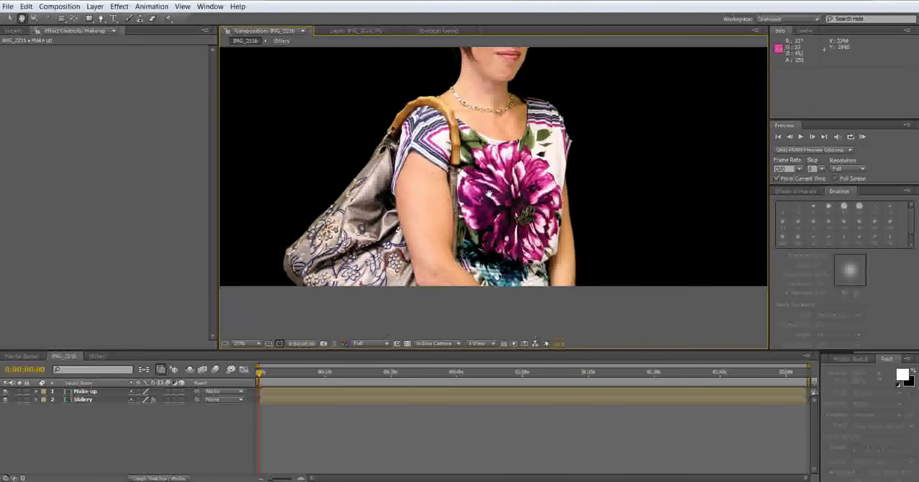
{"action": "left_click_drag", "start_coordinate": [540, 56], "coordinate": [542, 148]}
{"action": "key", "text": "v"}
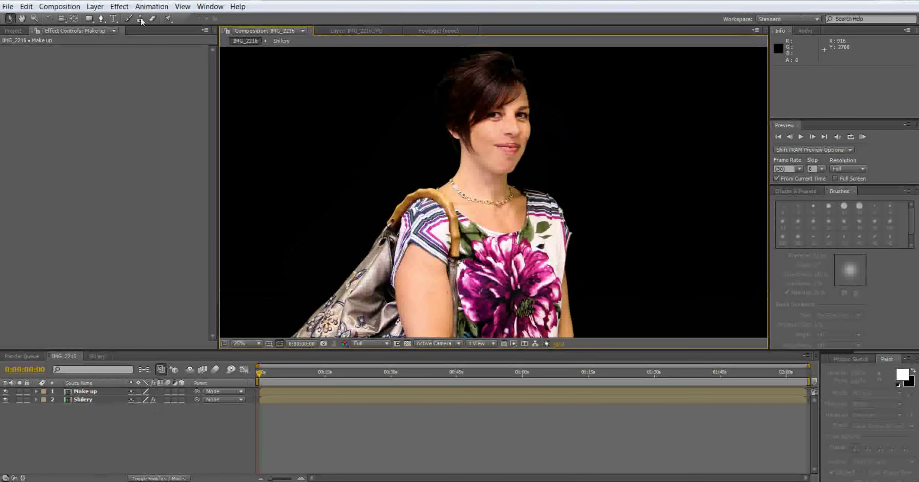
Step: Precompose the Make up layer and the portrait layer together into a new composition named after the woman
{"action": "key", "text": "ctrl+a"}
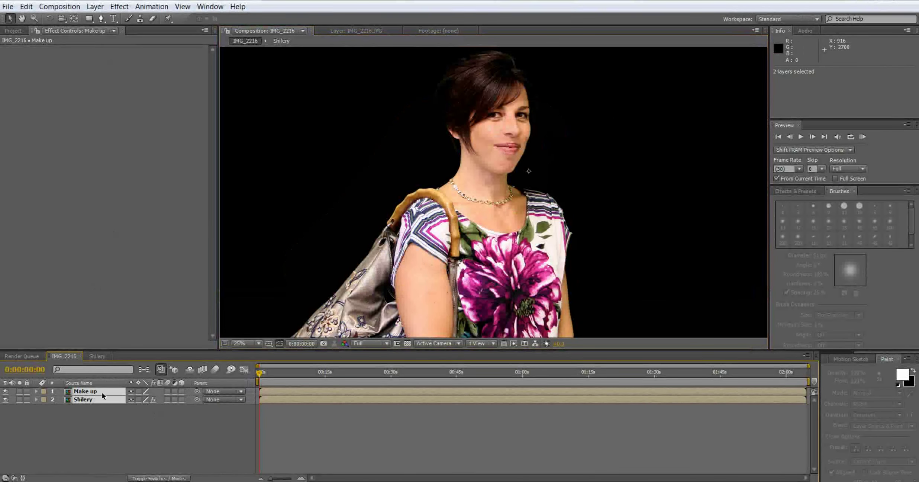
{"action": "key", "text": "ctrl+shift+c"}
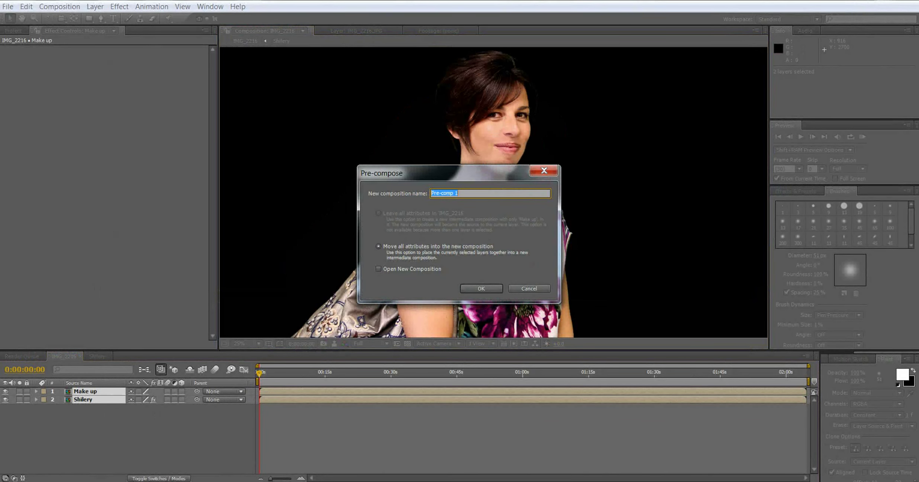
{"action": "key", "text": "Return"}
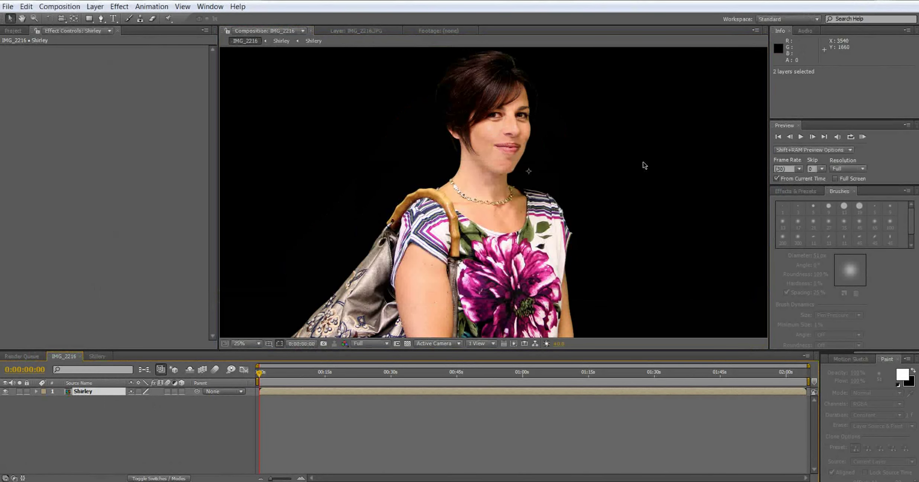
Step: Find the Liquify effect, apply it to the precomposed portrait, and show its Warp Tool Options with the face in close view
{"action": "left_click", "coordinate": [787, 190]}
{"action": "type", "text": "li"}
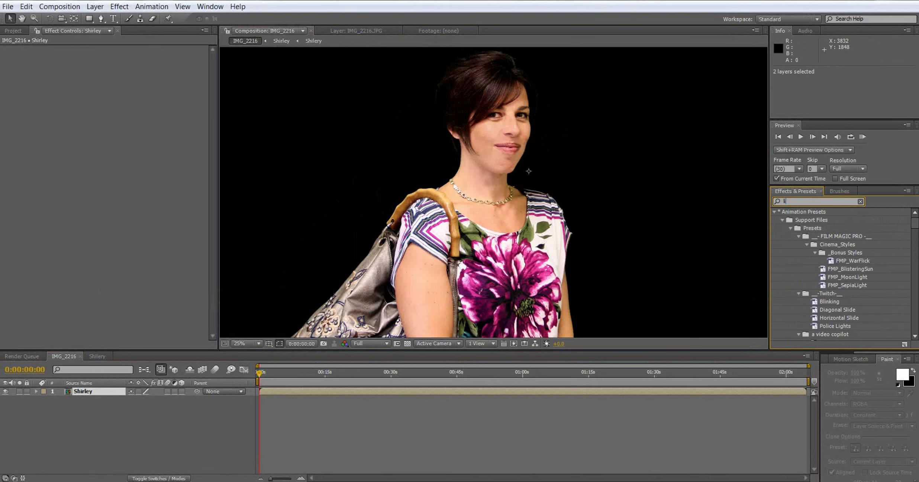
{"action": "type", "text": "qu"}
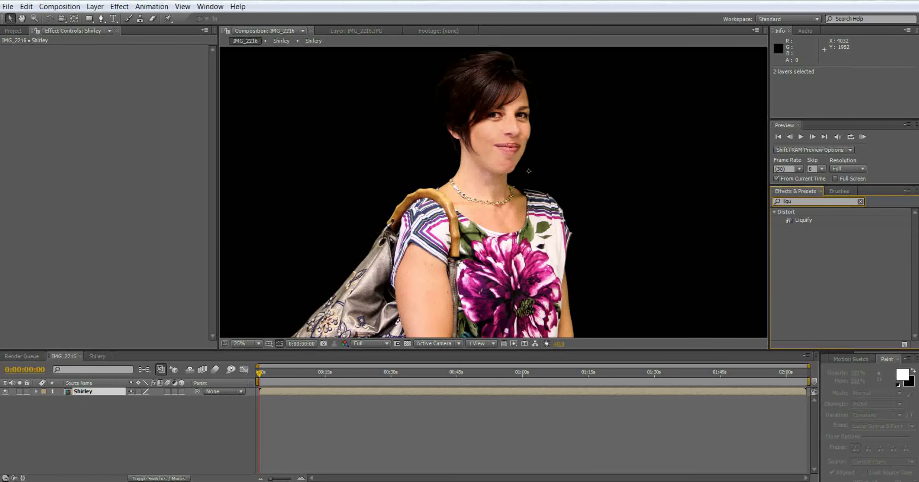
{"action": "mouse_move", "coordinate": [803, 220]}
{"action": "left_mouse_down"}
{"action": "mouse_move", "coordinate": [589, 213]}
{"action": "mouse_move", "coordinate": [589, 197]}
{"action": "left_mouse_up"}
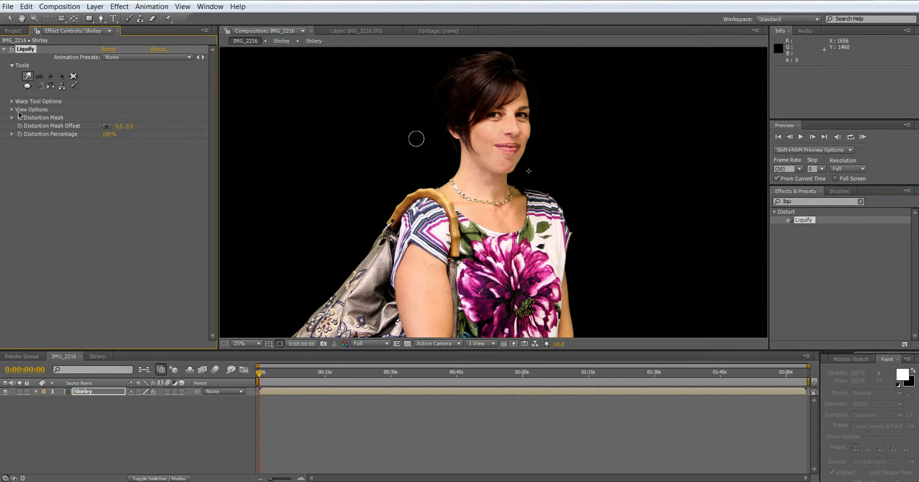
{"action": "left_click", "coordinate": [12, 101]}
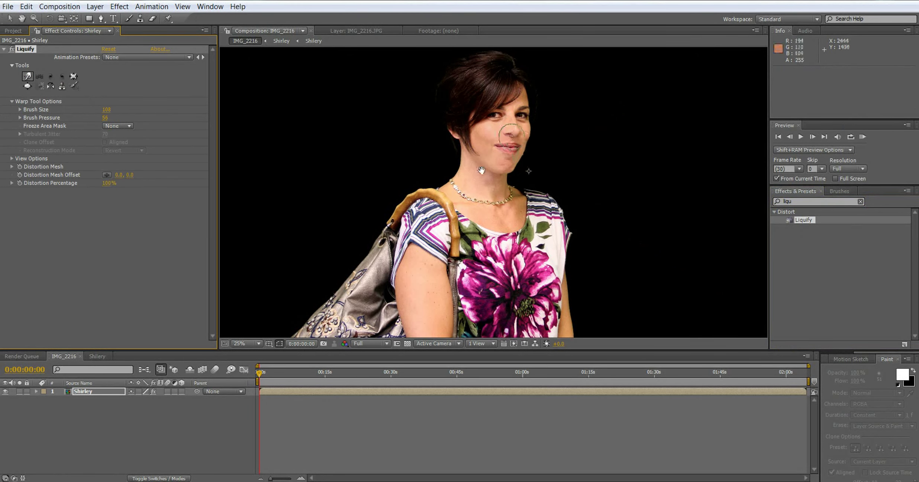
{"action": "scroll", "coordinate": [528, 157], "scroll_direction": "down", "scroll_amount": 1}
{"action": "scroll", "coordinate": [472, 179], "scroll_direction": "up", "scroll_amount": 5}
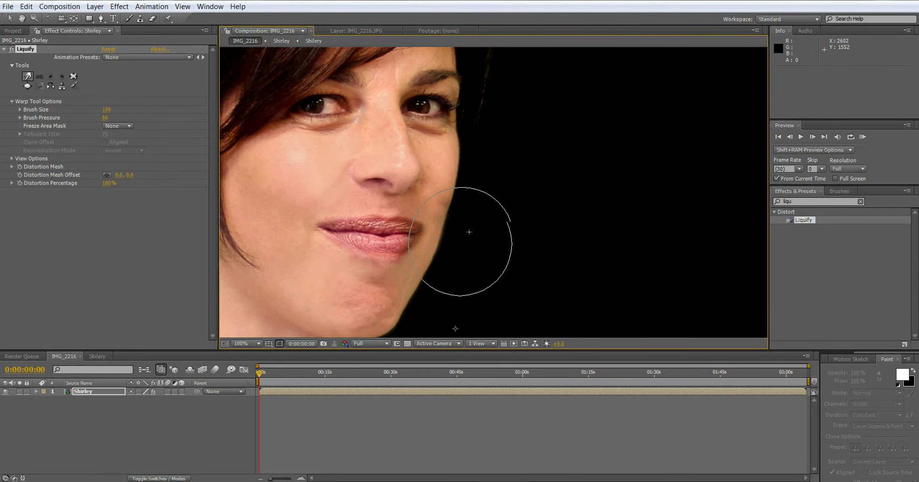
Step: Try pushing the cheek edge beside the nose and mouth inward with the Liquify Warp brush, and undo the distortion
{"action": "left_click_drag", "start_coordinate": [481, 192], "coordinate": [105, 217]}
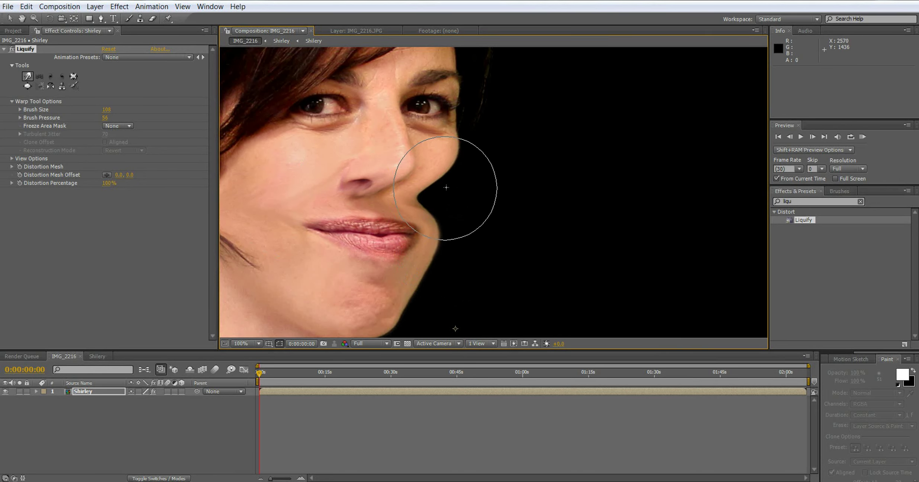
{"action": "key", "text": "ctrl+z"}
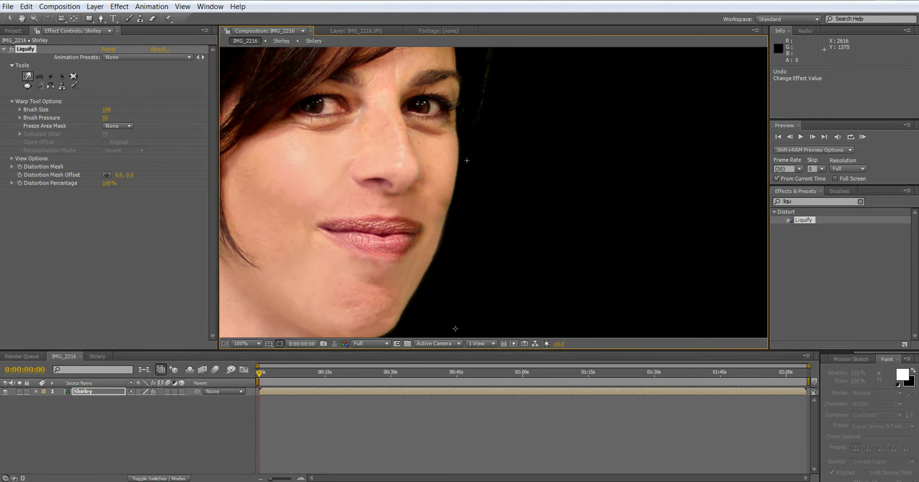
{"action": "scroll", "coordinate": [467, 171], "scroll_direction": "down", "scroll_amount": 2}
{"action": "scroll", "coordinate": [468, 171], "scroll_direction": "down", "scroll_amount": 2}
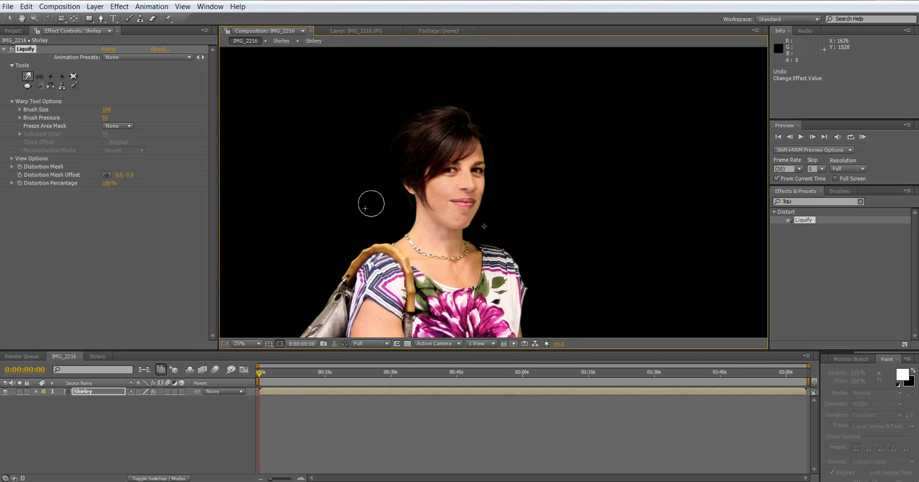
Step: Examine the jaw and chin closely, and check the whole figure with the Liquify effect toggled
{"action": "scroll", "coordinate": [525, 239], "scroll_direction": "up", "scroll_amount": 4}
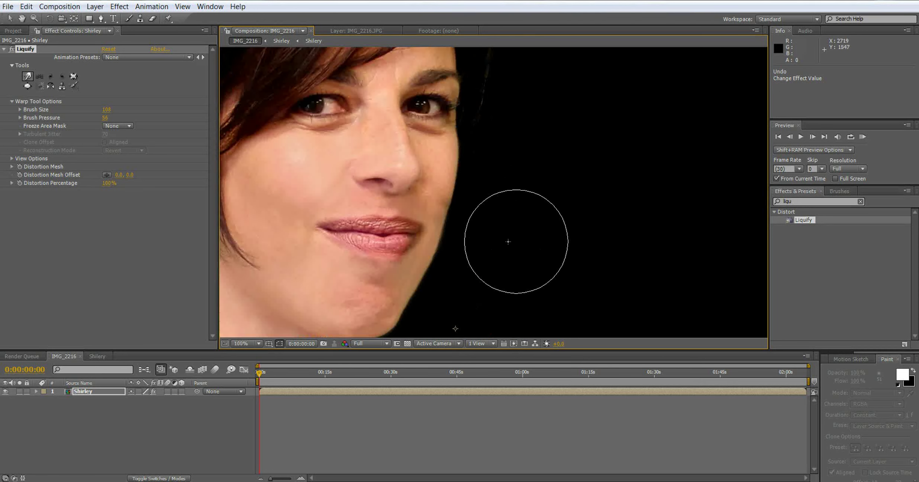
{"action": "left_click_drag", "start_coordinate": [414, 326], "coordinate": [435, 272]}
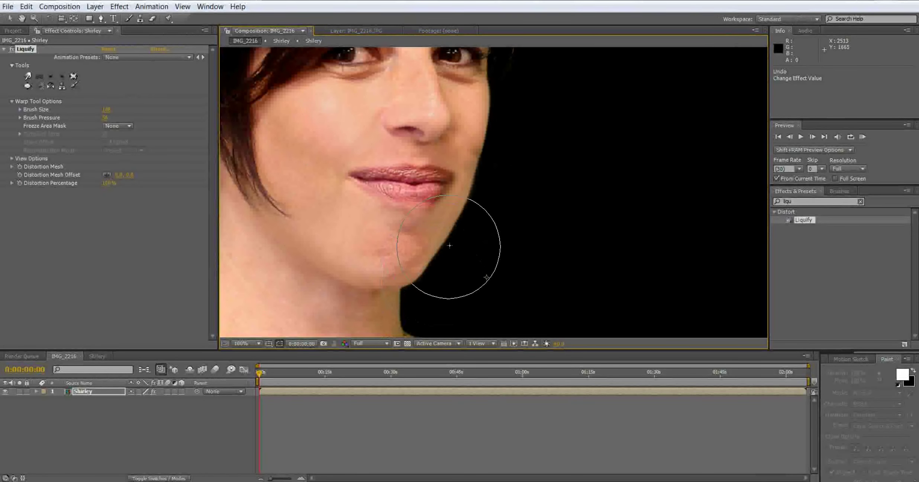
{"action": "scroll", "coordinate": [458, 230], "scroll_direction": "down", "scroll_amount": 1}
{"action": "scroll", "coordinate": [368, 236], "scroll_direction": "down", "scroll_amount": 1}
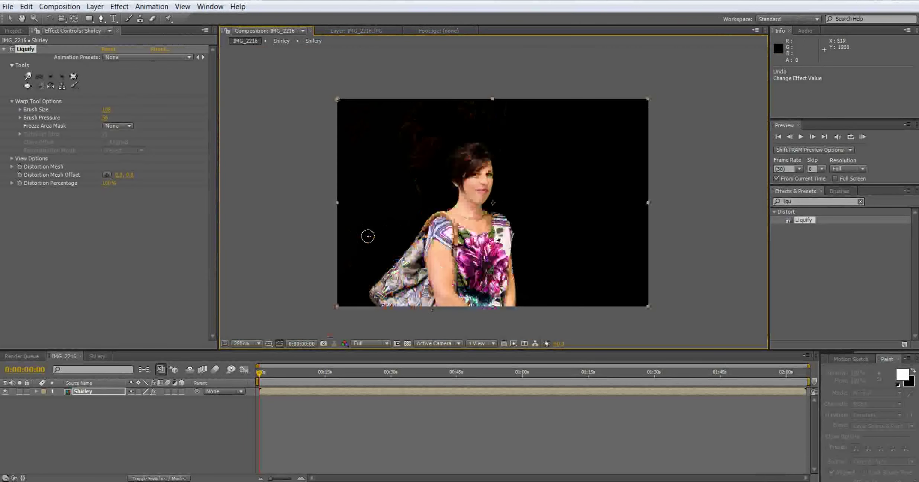
{"action": "scroll", "coordinate": [359, 242], "scroll_direction": "up", "scroll_amount": 1}
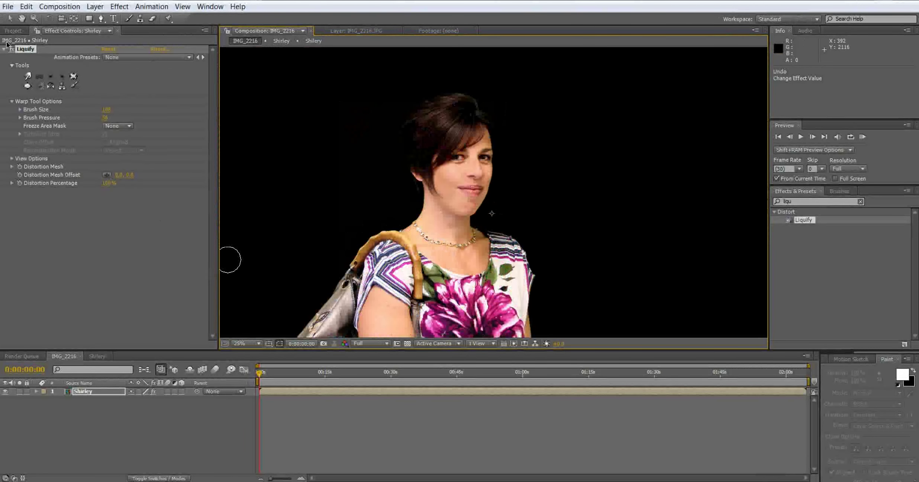
{"action": "left_click", "coordinate": [14, 51]}
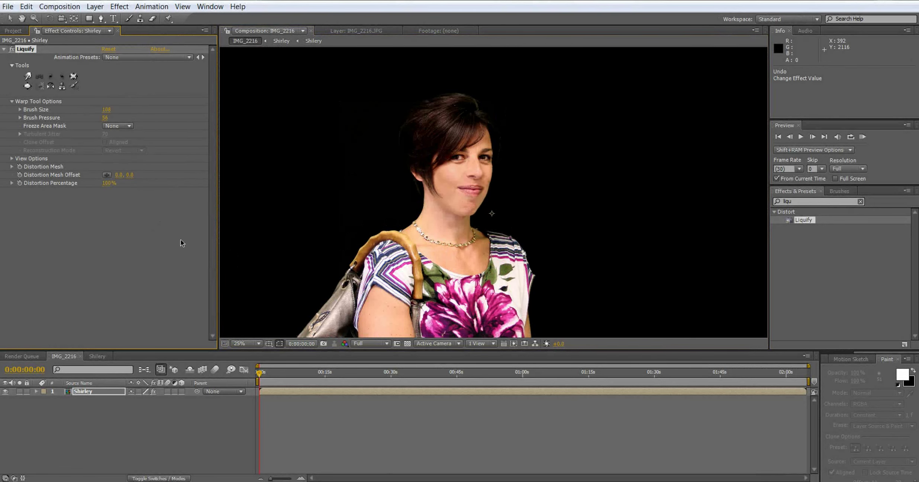
Step: Deselect the portrait layer, display the composition on the transparency grid, and review the cut-out figure
{"action": "left_click", "coordinate": [113, 438]}
{"action": "scroll", "coordinate": [498, 218], "scroll_direction": "down", "scroll_amount": 1}
{"action": "key", "text": "space"}
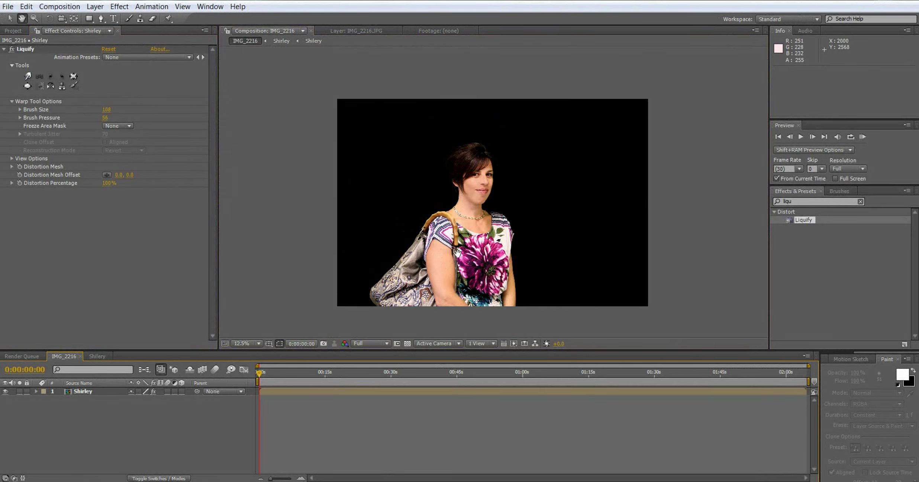
{"action": "scroll", "coordinate": [497, 218], "scroll_direction": "up", "scroll_amount": 2}
{"action": "left_click_drag", "start_coordinate": [417, 236], "coordinate": [492, 233]}
{"action": "left_click", "coordinate": [407, 343]}
{"action": "scroll", "coordinate": [465, 247], "scroll_direction": "down", "scroll_amount": 1}
{"action": "scroll", "coordinate": [493, 233], "scroll_direction": "up", "scroll_amount": 1}
{"action": "scroll", "coordinate": [493, 234], "scroll_direction": "down", "scroll_amount": 2}
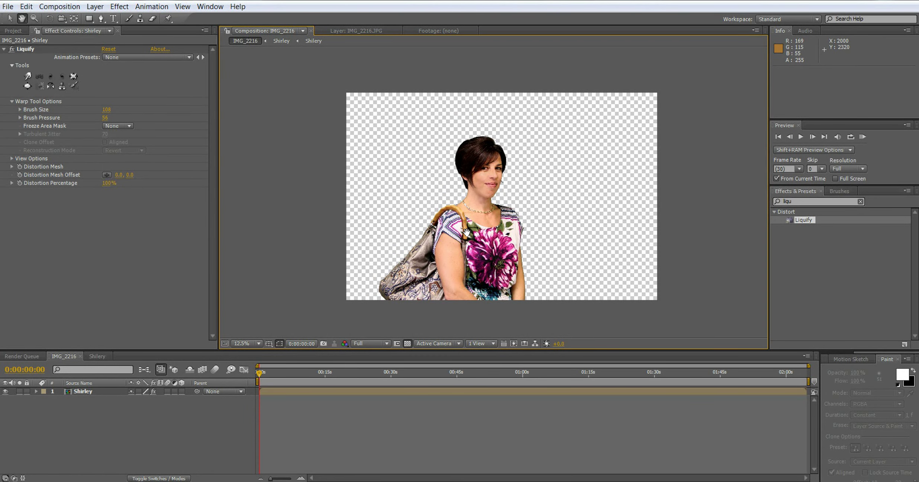
Step: Switch to Internet Explorer and visit the Photography, Graphics/Motion Graphics and Videography pages of the J.Wayne Productions website
{"action": "key", "text": "alt+Tab"}
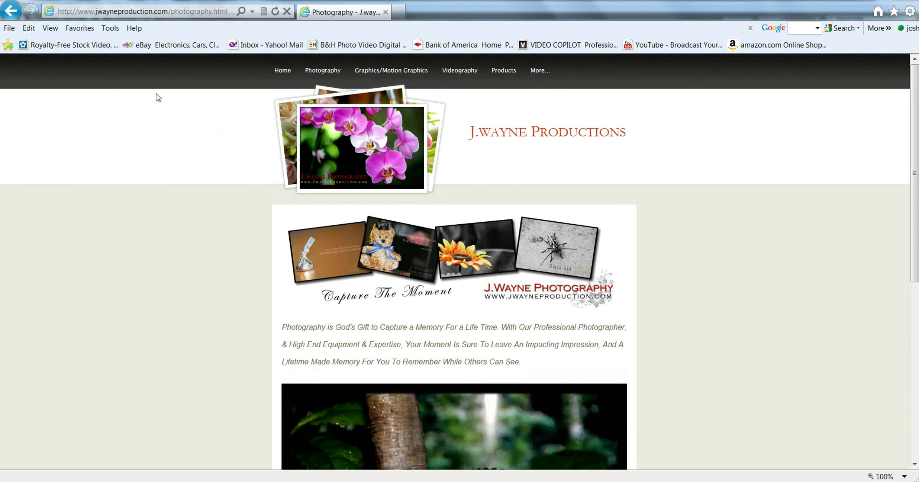
{"action": "left_click", "coordinate": [320, 71]}
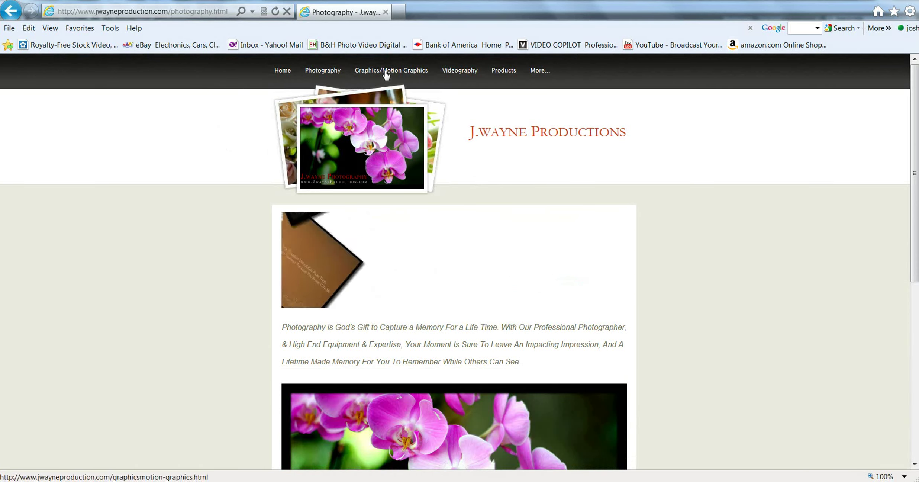
{"action": "left_click", "coordinate": [410, 70]}
{"action": "left_click", "coordinate": [461, 72]}
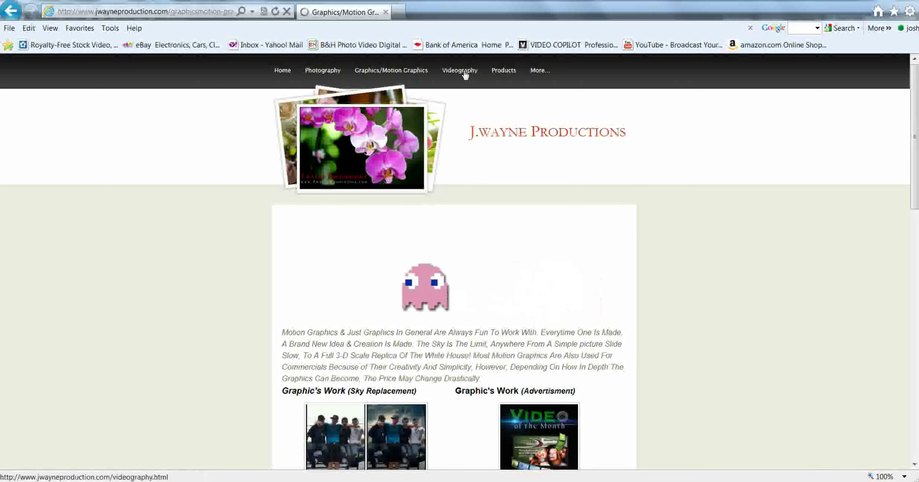
Step: Look through the premade After Effects templates on the Products page, and open the site's Tutorials page
{"action": "left_click", "coordinate": [502, 72]}
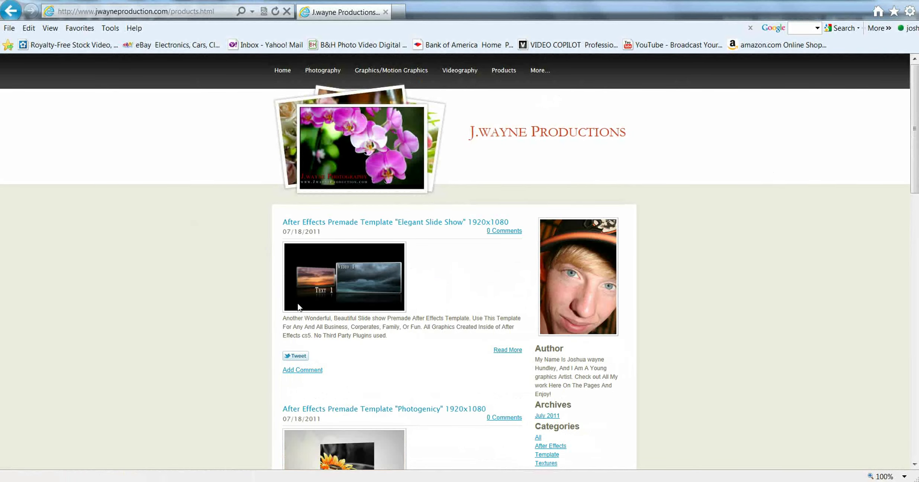
{"action": "scroll", "coordinate": [463, 301], "scroll_direction": "down", "scroll_amount": 15}
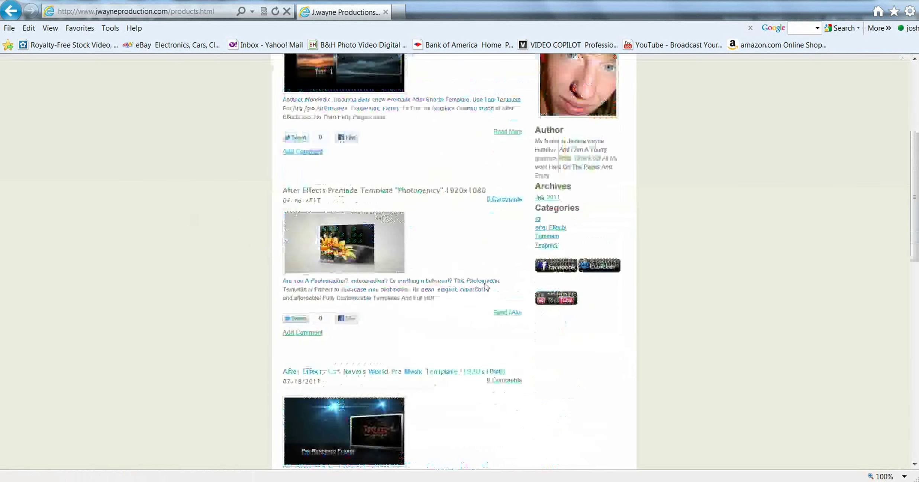
{"action": "scroll", "coordinate": [389, 274], "scroll_direction": "up", "scroll_amount": 15}
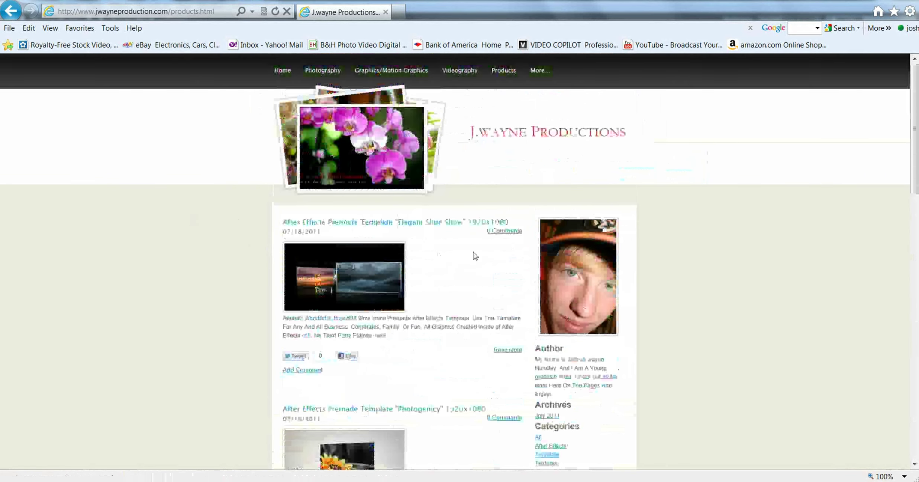
{"action": "left_click", "coordinate": [550, 81]}
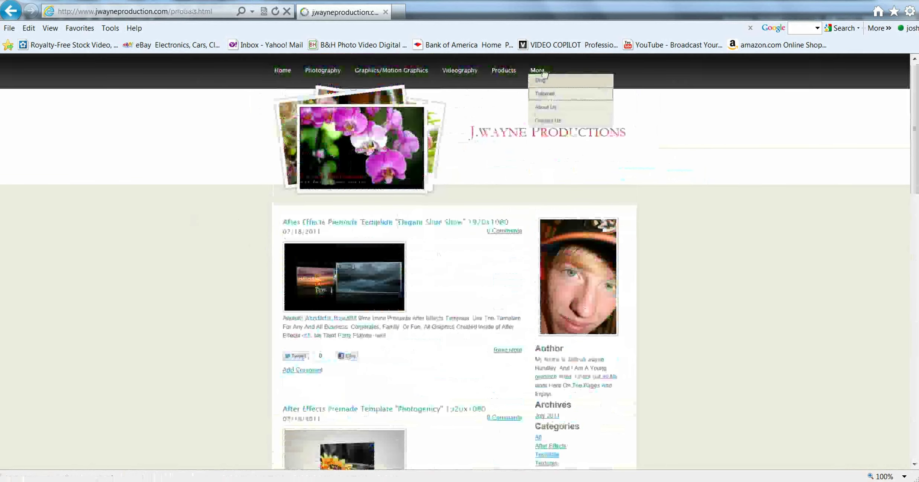
{"action": "mouse_move", "coordinate": [541, 67]}
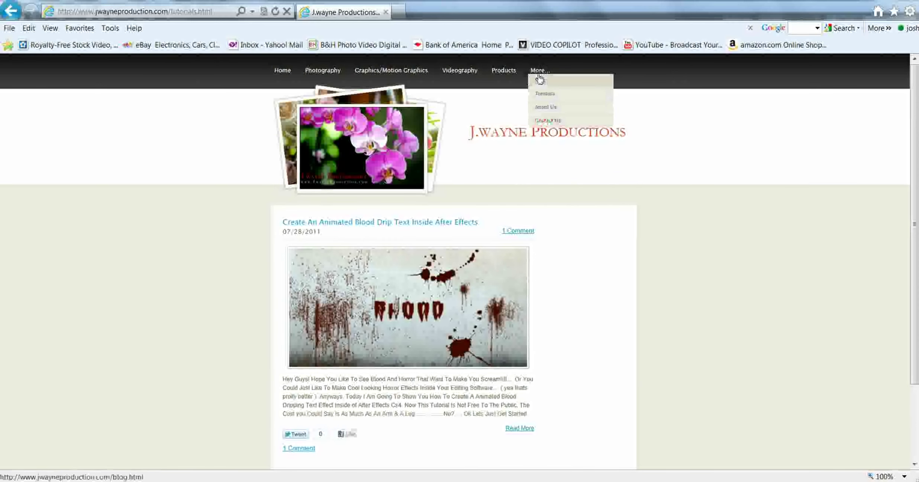